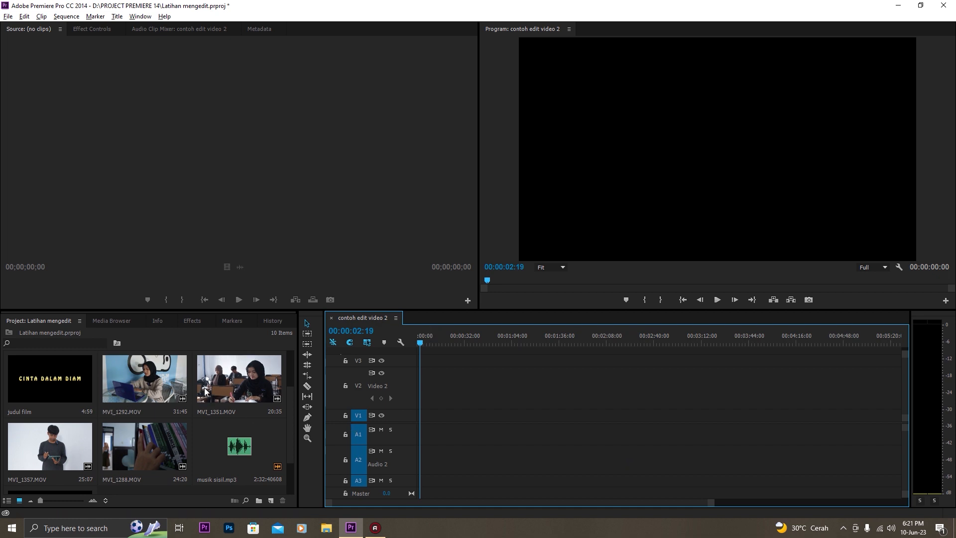
Open MVI_1351.MOV in the source monitor and mark an in point near its start and an out point at 00:00:19:39
{"action": "double_click", "coordinate": [252, 389]}
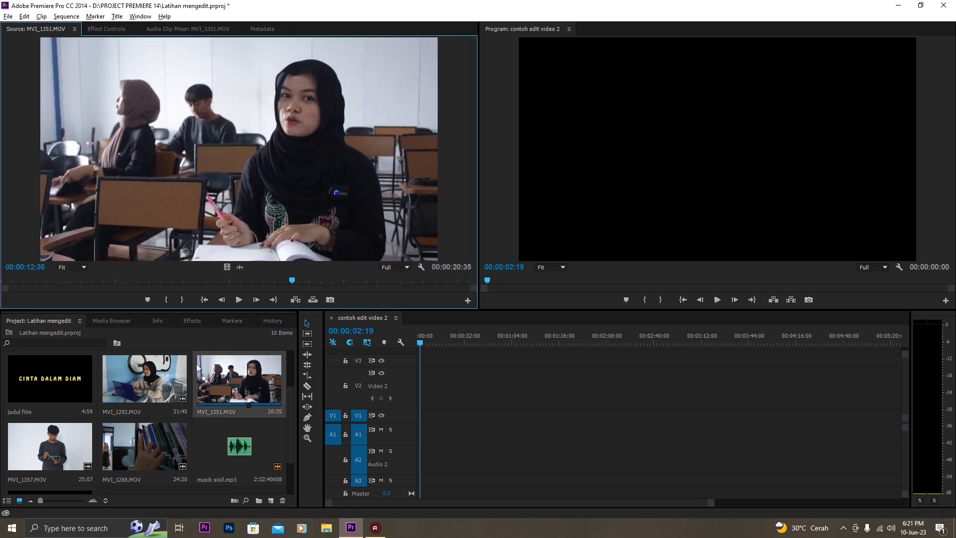
{"action": "left_click", "coordinate": [15, 279]}
{"action": "key", "text": "space"}
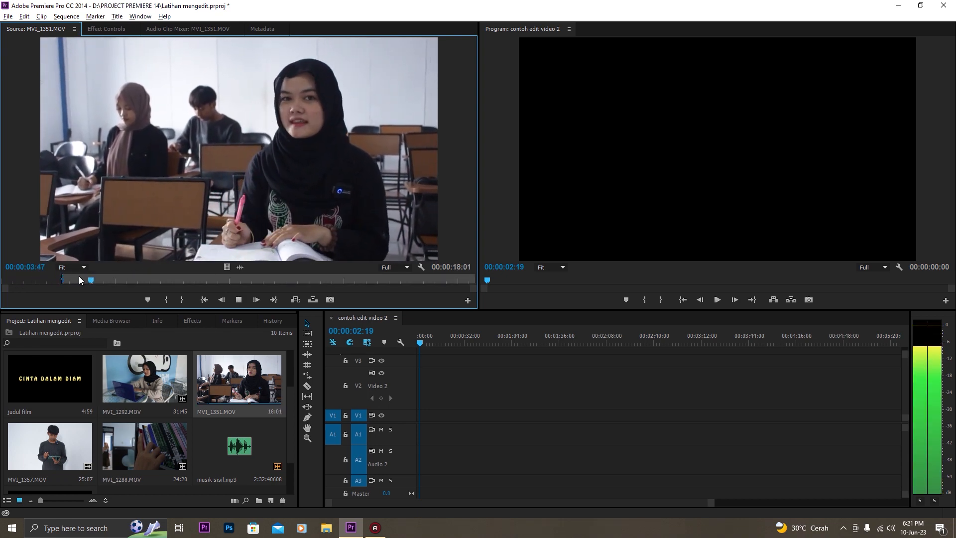
{"action": "left_click_drag", "start_coordinate": [78, 276], "coordinate": [443, 276]}
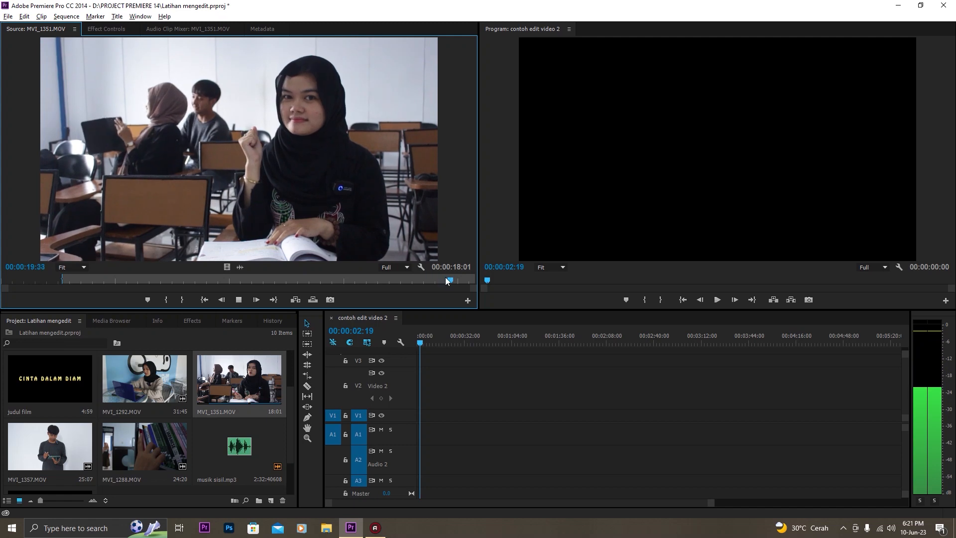
{"action": "key", "text": "space"}
{"action": "key", "text": "o"}
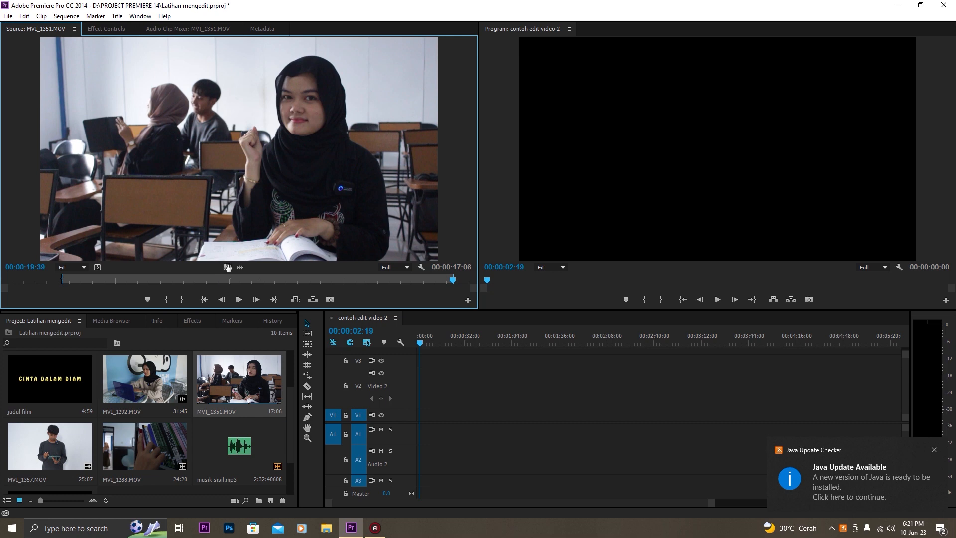
Place the trimmed clip's video on V1 and its audio on A1, keeping the existing sequence settings
{"action": "left_click_drag", "start_coordinate": [377, 360], "coordinate": [421, 416]}
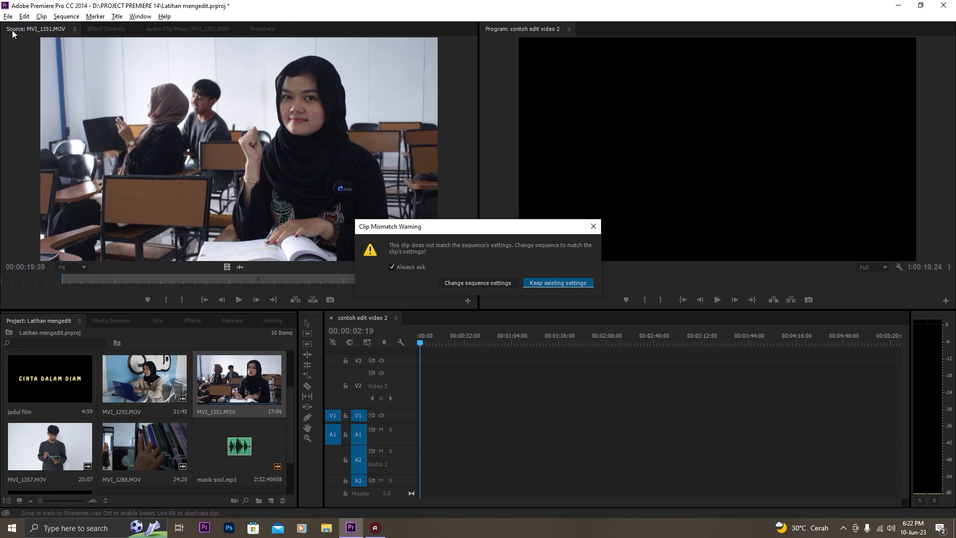
{"action": "left_click", "coordinate": [567, 284]}
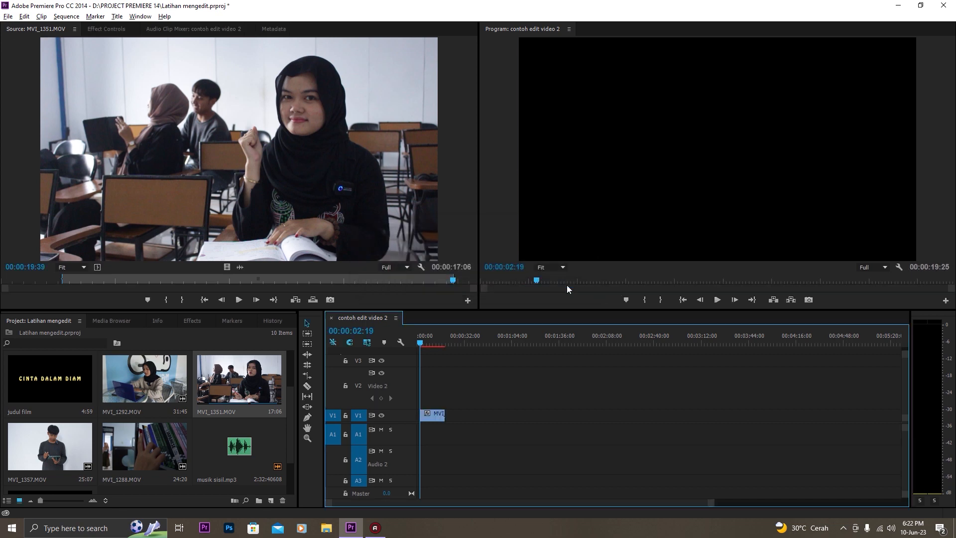
{"action": "left_click_drag", "start_coordinate": [241, 267], "coordinate": [423, 436]}
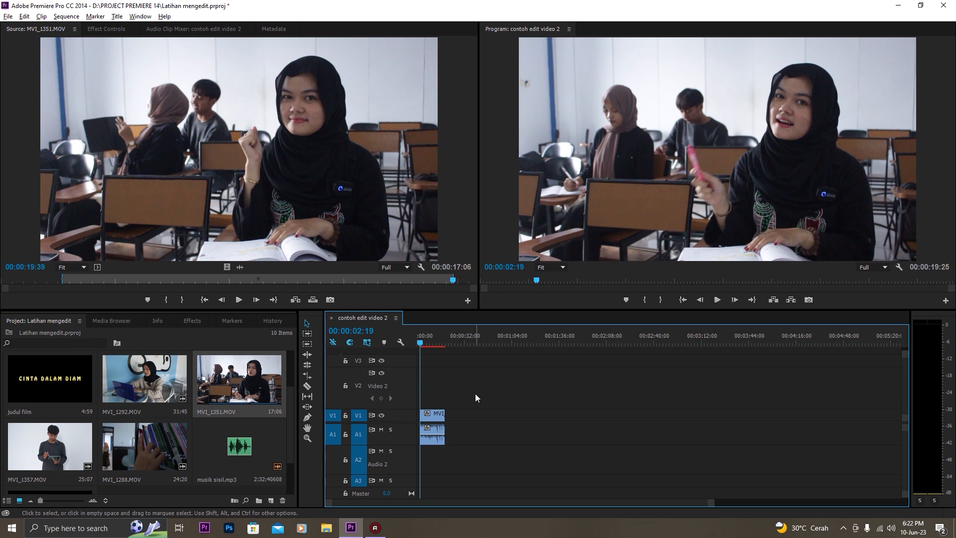
Move the MVI_1351.MOV video and audio clips together to the start of the sequence and set the playhead to 00:00:00:00
{"action": "scroll", "coordinate": [475, 398], "scroll_direction": "up", "scroll_amount": 2}
{"action": "scroll", "coordinate": [475, 394], "scroll_direction": "up", "scroll_amount": 1}
{"action": "left_click_drag", "start_coordinate": [522, 503], "coordinate": [592, 493]}
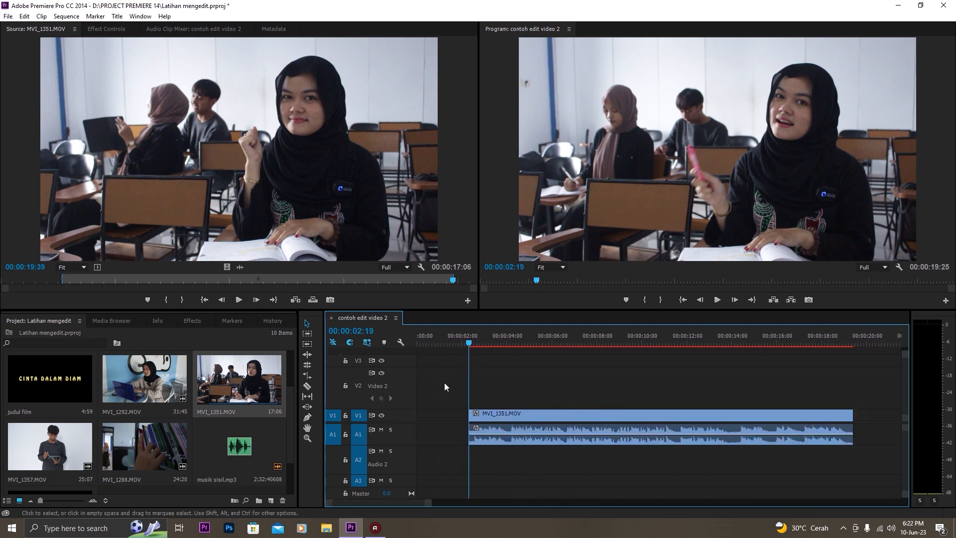
{"action": "left_click_drag", "start_coordinate": [542, 430], "coordinate": [446, 421]}
{"action": "left_click_drag", "start_coordinate": [433, 342], "coordinate": [392, 335]}
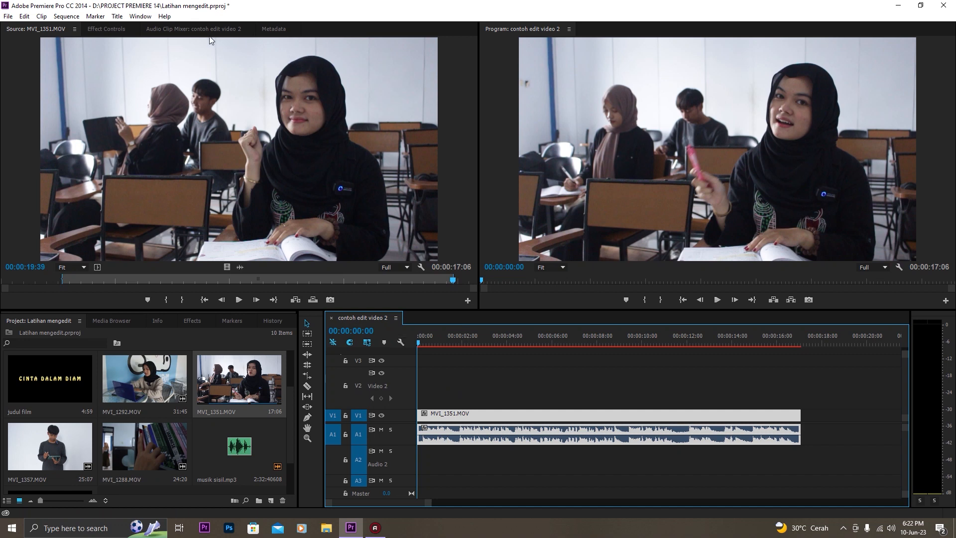
Show the effect controls of the V1 clip with Motion, Opacity and Time Remapping expanded, and widen their keyframe area
{"action": "left_click", "coordinate": [100, 28]}
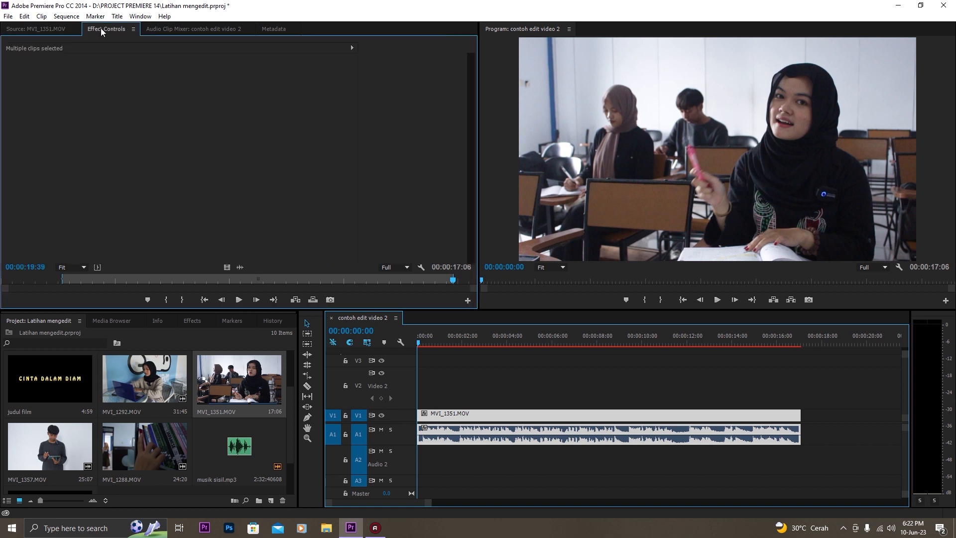
{"action": "left_click", "coordinate": [450, 367]}
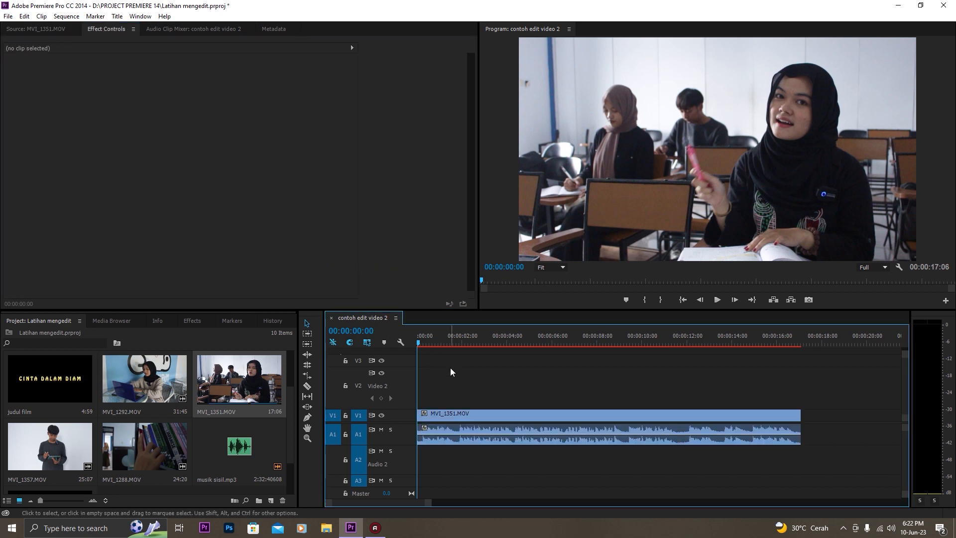
{"action": "left_click", "coordinate": [453, 414]}
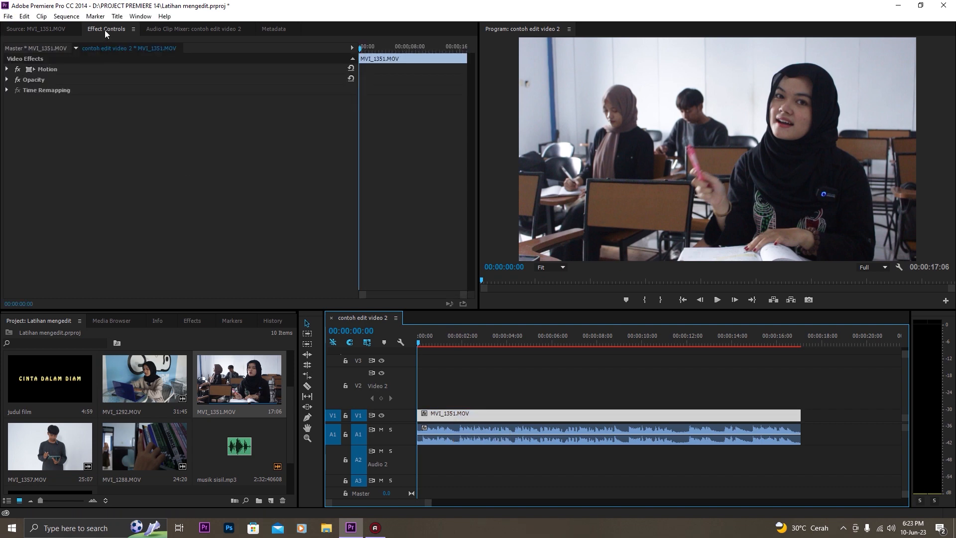
{"action": "left_click", "coordinate": [7, 71]}
{"action": "left_click", "coordinate": [7, 153]}
{"action": "left_click", "coordinate": [7, 195]}
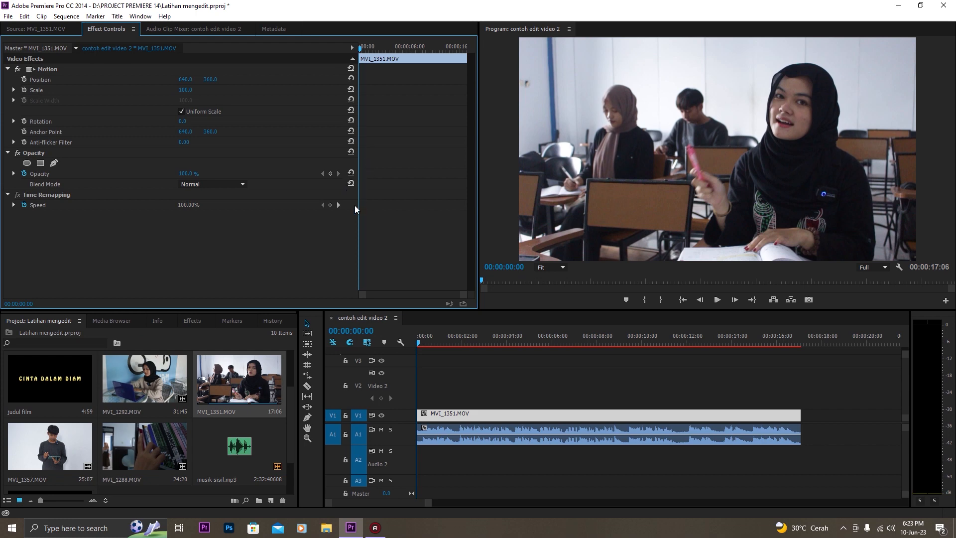
{"action": "left_click_drag", "start_coordinate": [359, 206], "coordinate": [195, 209]}
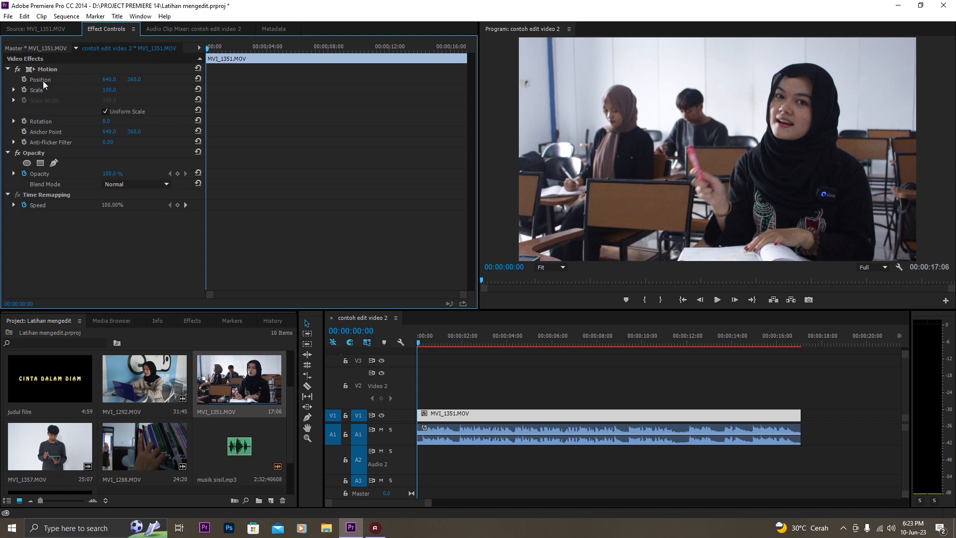
Try the clip at position 692, 221 and at 646, 358, resetting the Position parameter after each attempt
{"action": "left_click_drag", "start_coordinate": [109, 81], "coordinate": [70, 81]}
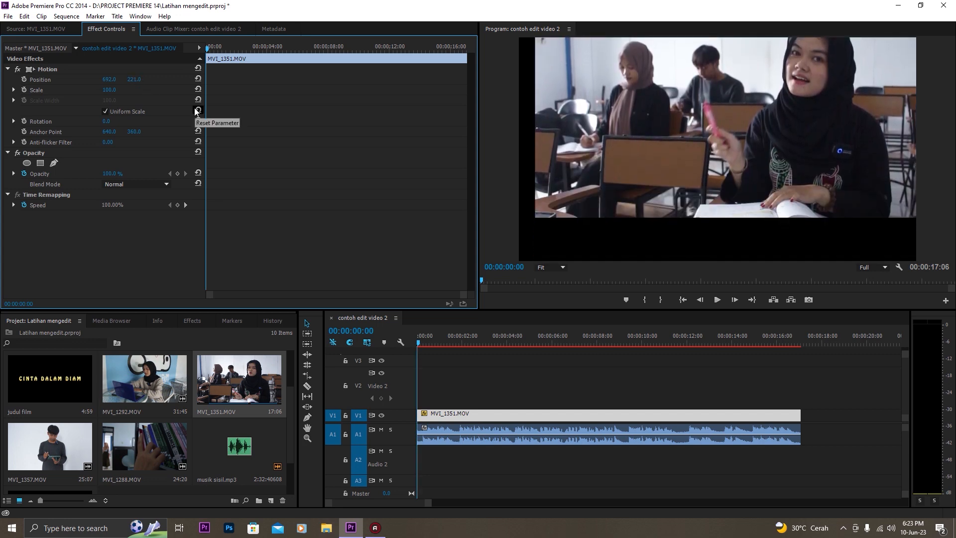
{"action": "left_click", "coordinate": [197, 79]}
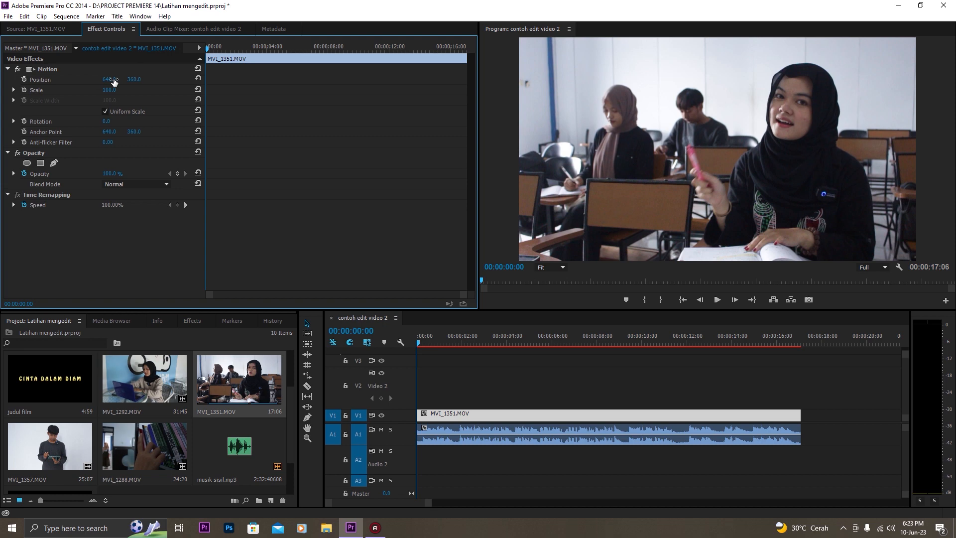
{"action": "mouse_move", "coordinate": [114, 80]}
{"action": "left_mouse_down"}
{"action": "mouse_move", "coordinate": [22, 80]}
{"action": "mouse_move", "coordinate": [116, 79]}
{"action": "left_mouse_up"}
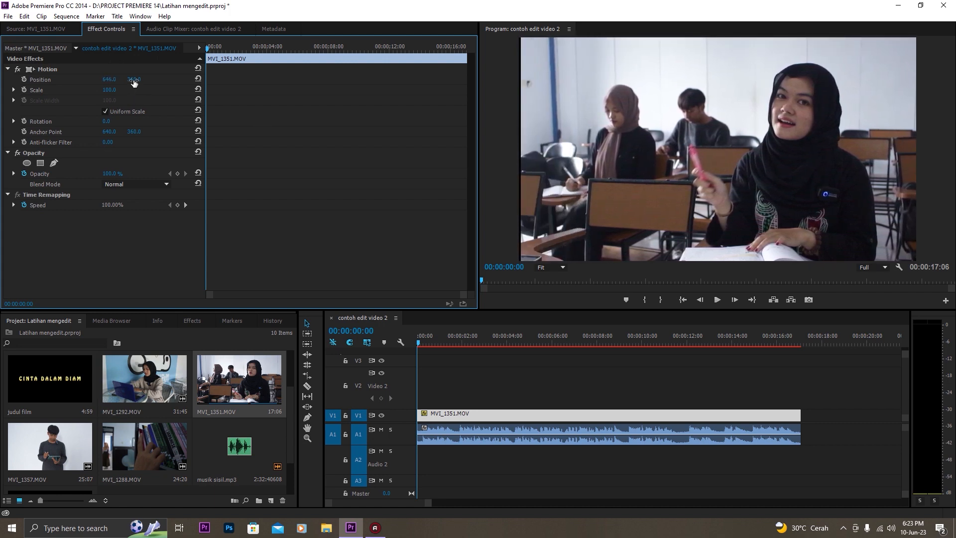
{"action": "mouse_move", "coordinate": [134, 79]}
{"action": "left_mouse_down"}
{"action": "mouse_move", "coordinate": [96, 79]}
{"action": "mouse_move", "coordinate": [132, 80]}
{"action": "left_mouse_up"}
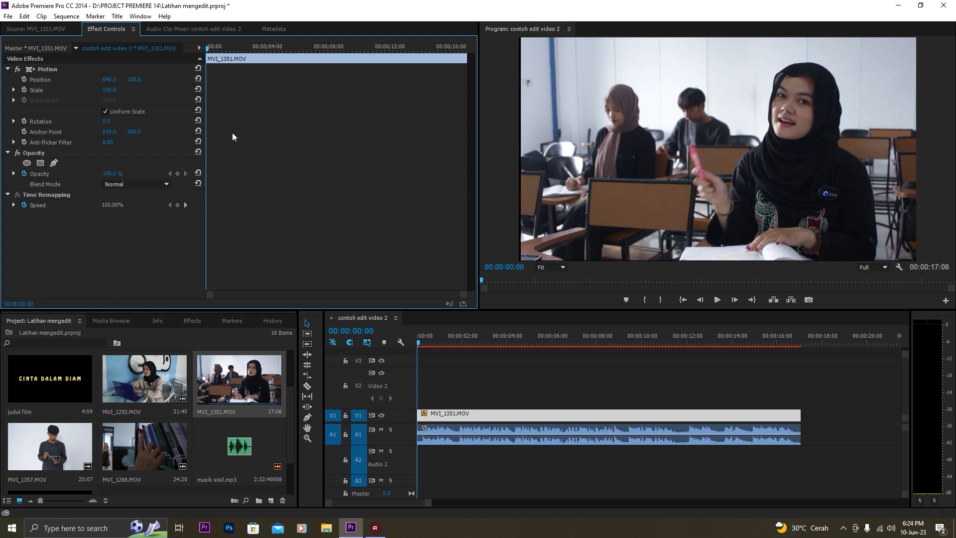
{"action": "left_click", "coordinate": [198, 79]}
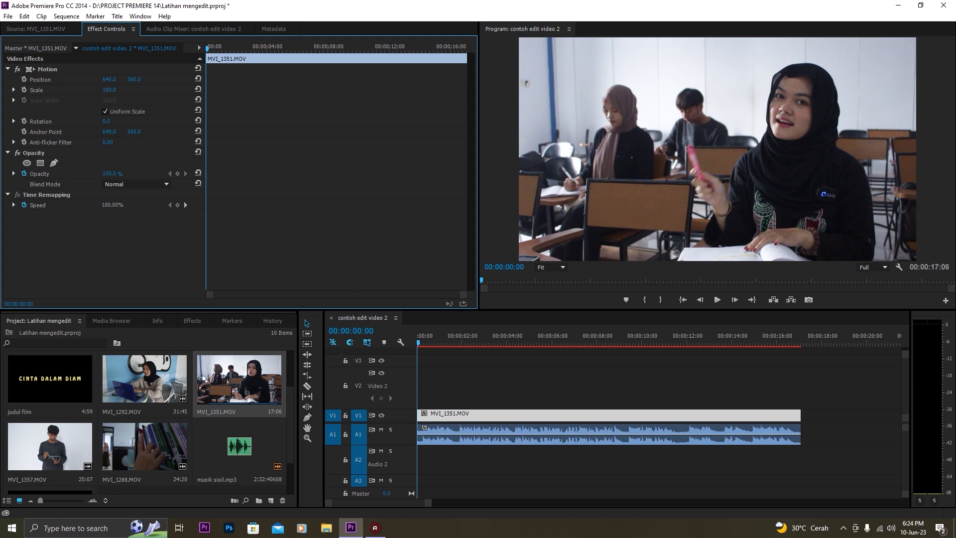
Try enlarging the clip's uniform scale to about 151, and settle on a scale of 76
{"action": "left_click_drag", "start_coordinate": [110, 90], "coordinate": [139, 90]}
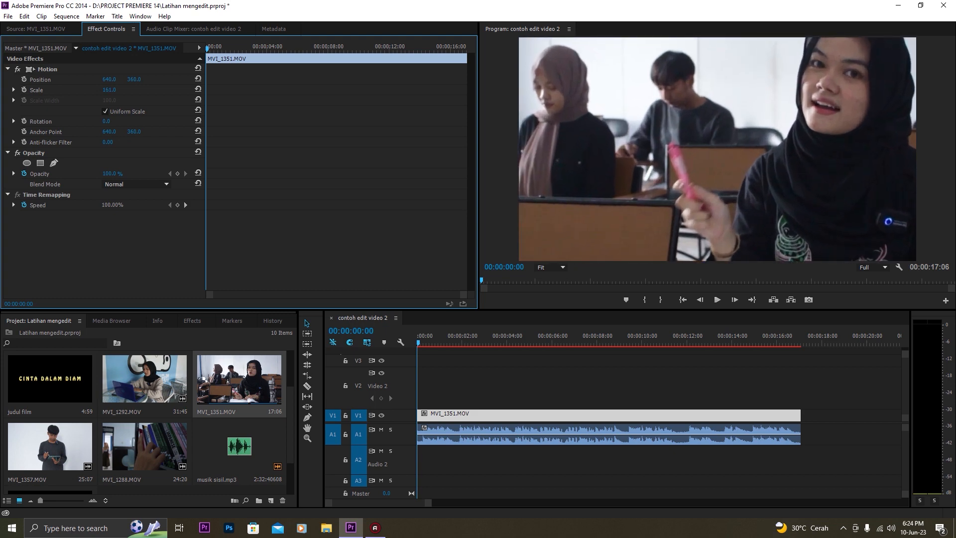
{"action": "mouse_move", "coordinate": [139, 90]}
{"action": "left_mouse_down"}
{"action": "mouse_move", "coordinate": [79, 90]}
{"action": "mouse_move", "coordinate": [123, 93]}
{"action": "left_mouse_up"}
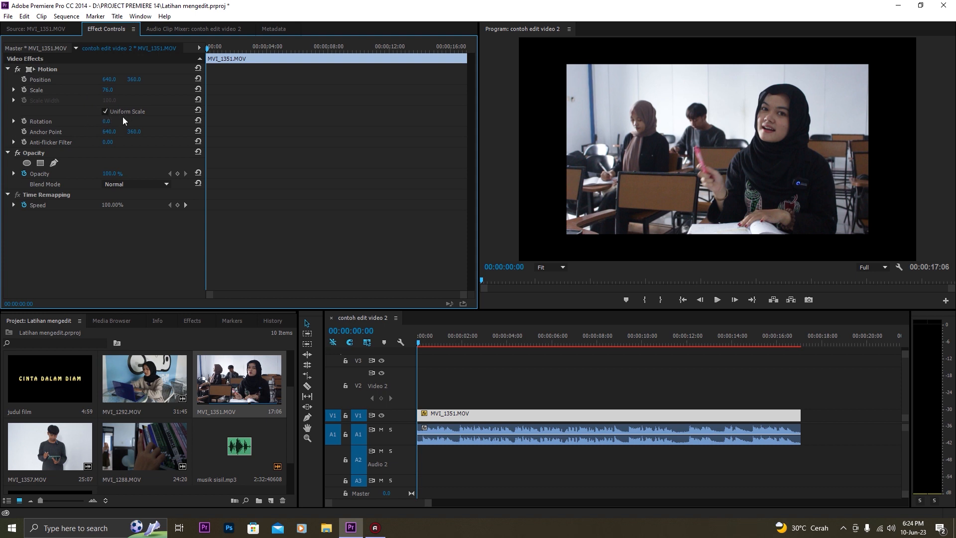
Try a separate scale width of 134 with Uniform Scale off, and restore uniform scaling and the default width
{"action": "left_click", "coordinate": [105, 112]}
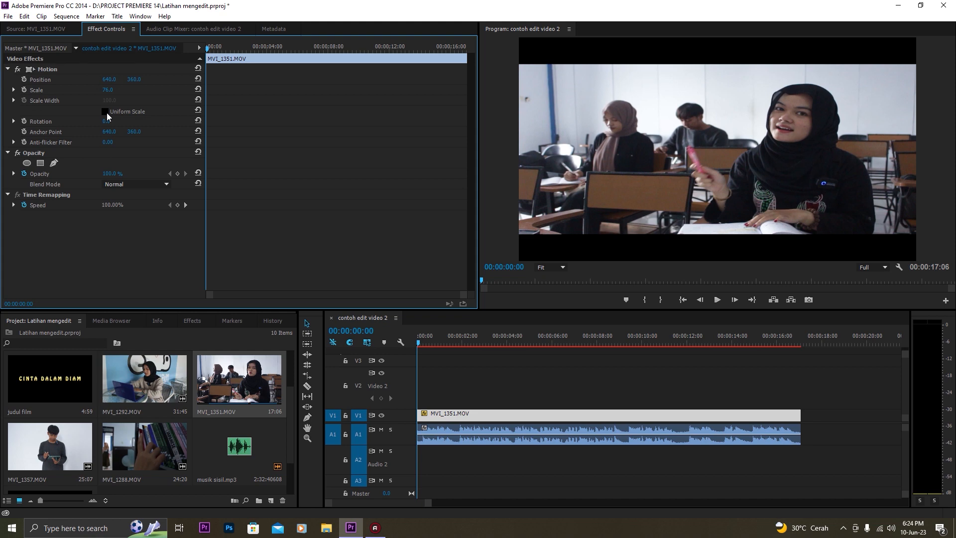
{"action": "left_click", "coordinate": [13, 101]}
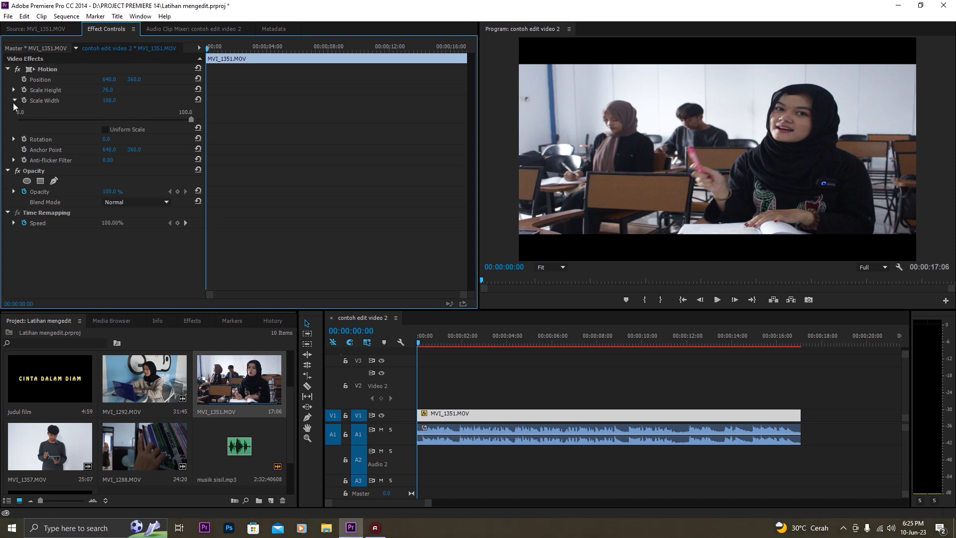
{"action": "left_click", "coordinate": [14, 101]}
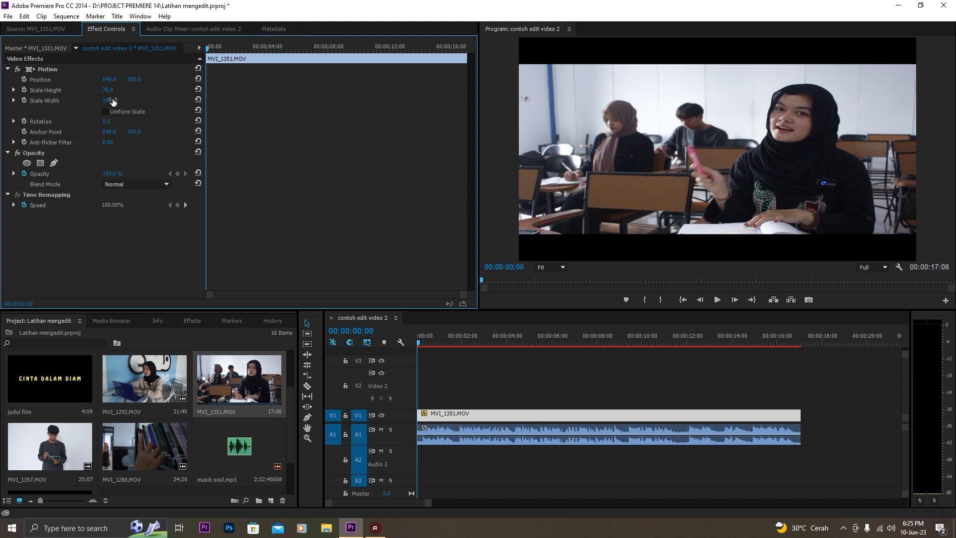
{"action": "mouse_move", "coordinate": [109, 100]}
{"action": "left_mouse_down"}
{"action": "mouse_move", "coordinate": [129, 100]}
{"action": "mouse_move", "coordinate": [78, 100]}
{"action": "mouse_move", "coordinate": [140, 100]}
{"action": "mouse_move", "coordinate": [66, 100]}
{"action": "mouse_move", "coordinate": [110, 100]}
{"action": "left_mouse_up"}
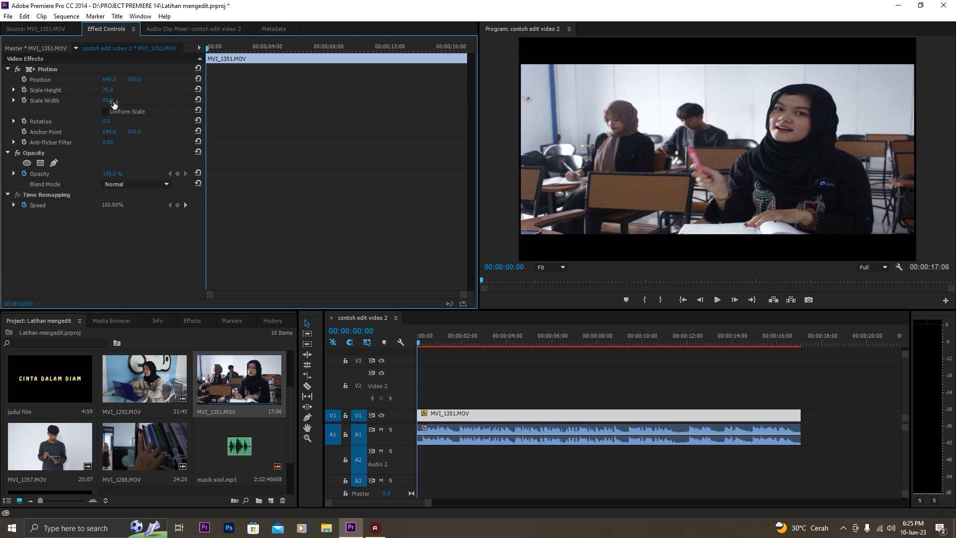
{"action": "left_click_drag", "start_coordinate": [111, 101], "coordinate": [132, 102]}
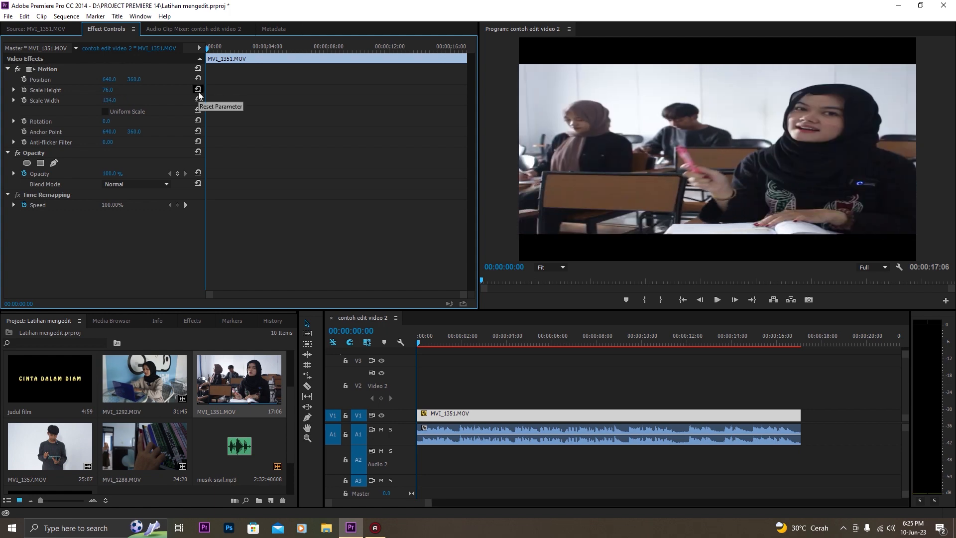
{"action": "left_click", "coordinate": [106, 113]}
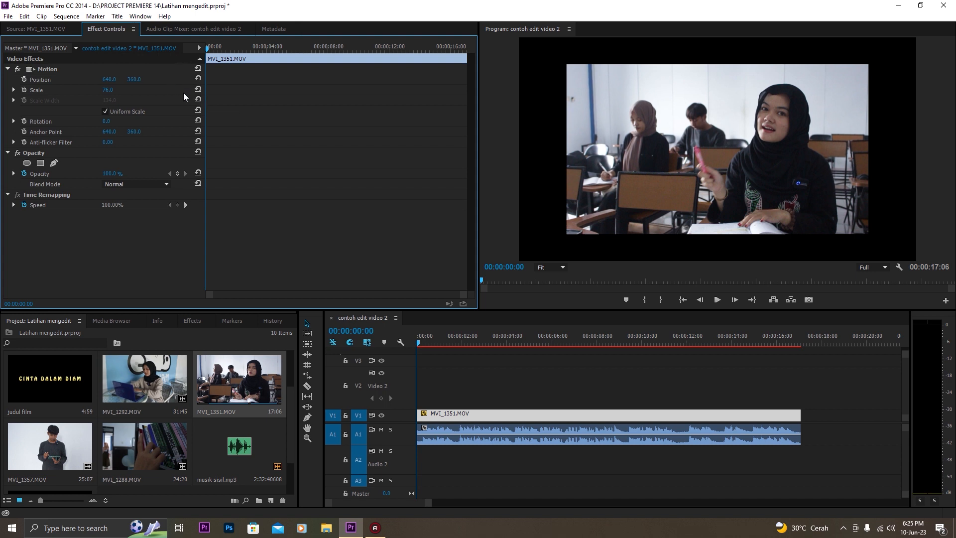
{"action": "left_click", "coordinate": [199, 100]}
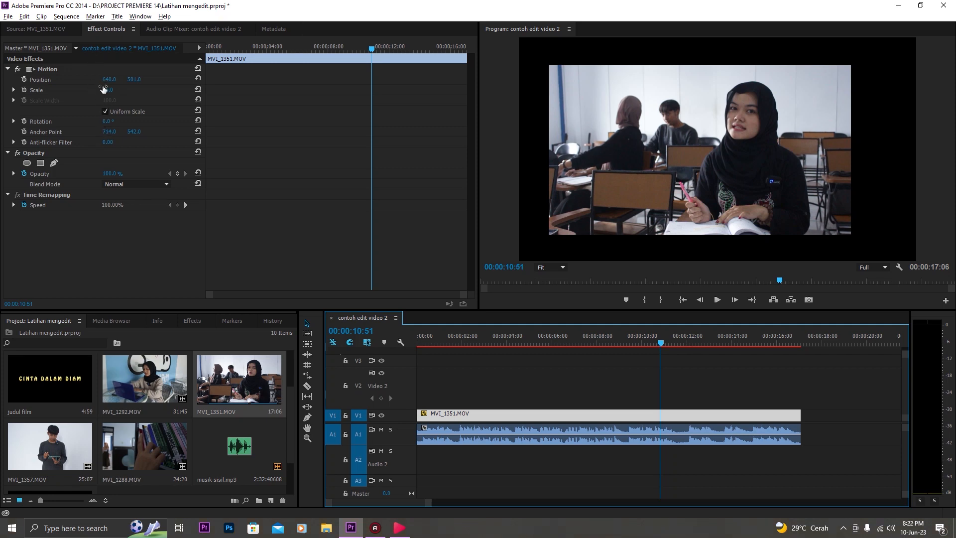
Set the clip's position to 564, 540 and its anchor point to 569, 646
{"action": "left_click_drag", "start_coordinate": [109, 83], "coordinate": [71, 83]}
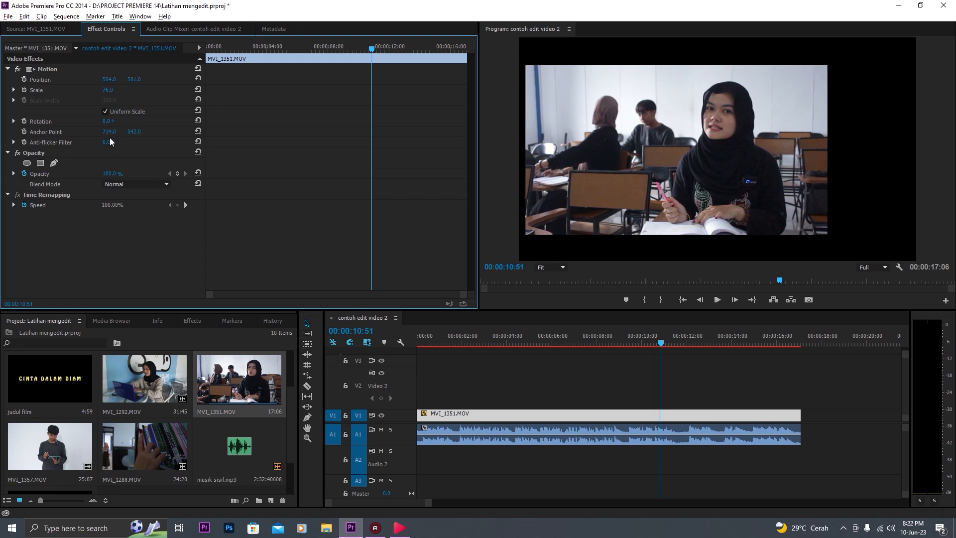
{"action": "left_click_drag", "start_coordinate": [109, 134], "coordinate": [43, 135]}
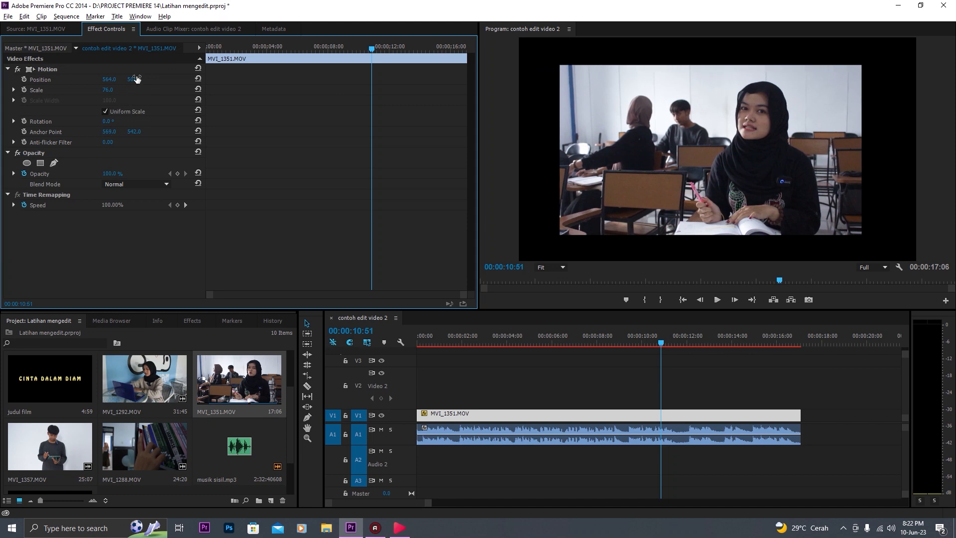
{"action": "left_click_drag", "start_coordinate": [135, 81], "coordinate": [165, 82]}
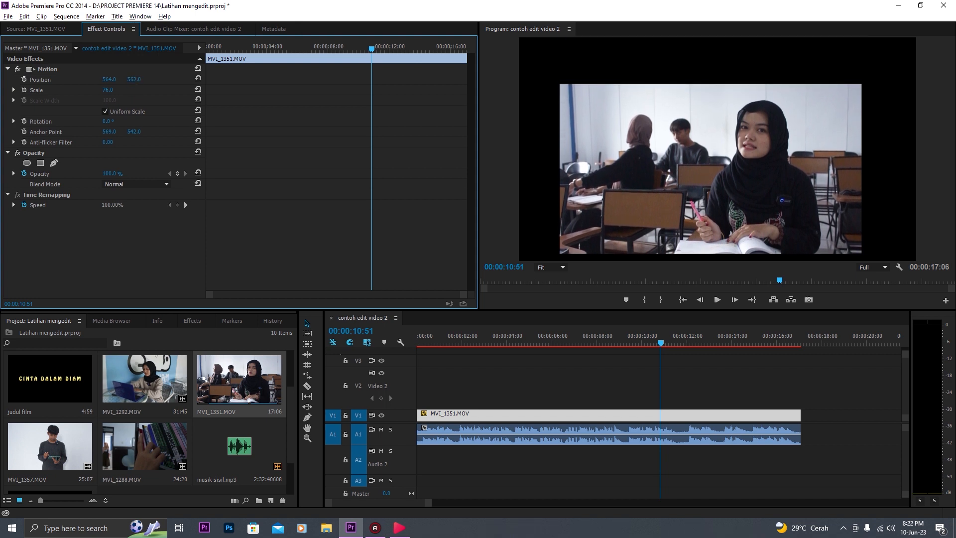
{"action": "mouse_move", "coordinate": [135, 133]}
{"action": "left_mouse_down"}
{"action": "mouse_move", "coordinate": [187, 133]}
{"action": "mouse_move", "coordinate": [119, 133]}
{"action": "left_mouse_up"}
{"action": "mouse_move", "coordinate": [136, 79]}
{"action": "left_mouse_down"}
{"action": "mouse_move", "coordinate": [154, 80]}
{"action": "mouse_move", "coordinate": [124, 80]}
{"action": "left_mouse_up"}
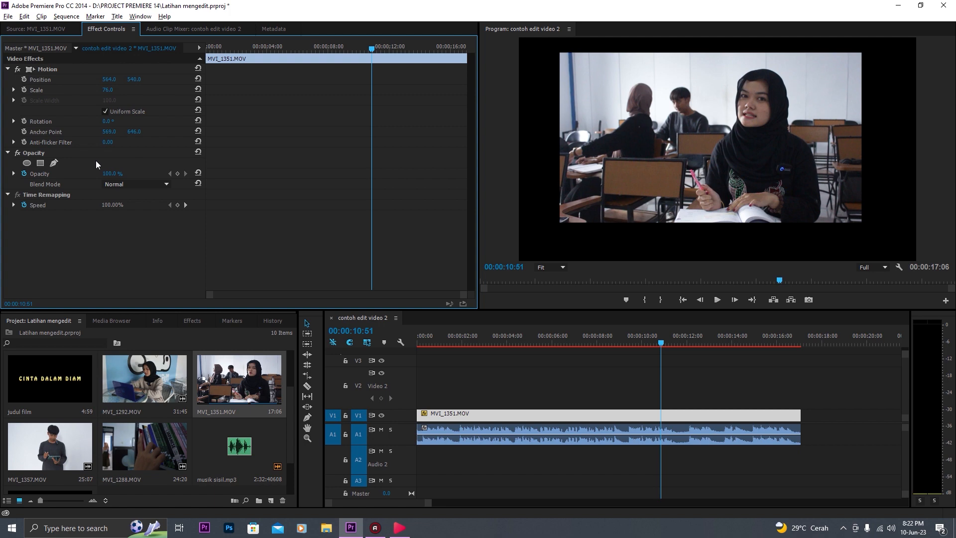
Try raising the clip's Anti-flicker Filter value and reset the parameter
{"action": "left_click_drag", "start_coordinate": [108, 143], "coordinate": [114, 142]}
{"action": "left_click", "coordinate": [197, 141]}
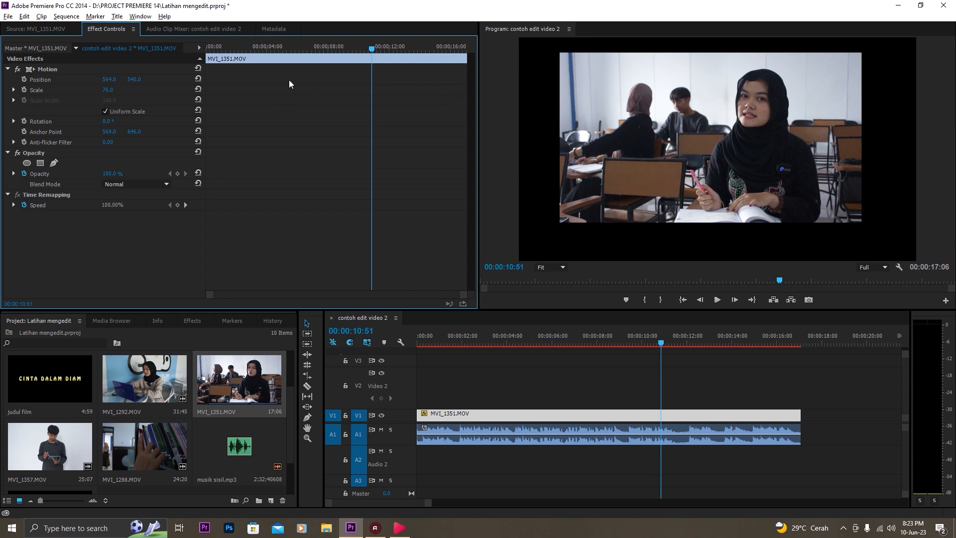
Add an opacity keyframe of 25% at 00:00:10:51 and move the playhead to 00:00:13:11
{"action": "left_click", "coordinate": [177, 173]}
{"action": "left_click_drag", "start_coordinate": [115, 174], "coordinate": [78, 174]}
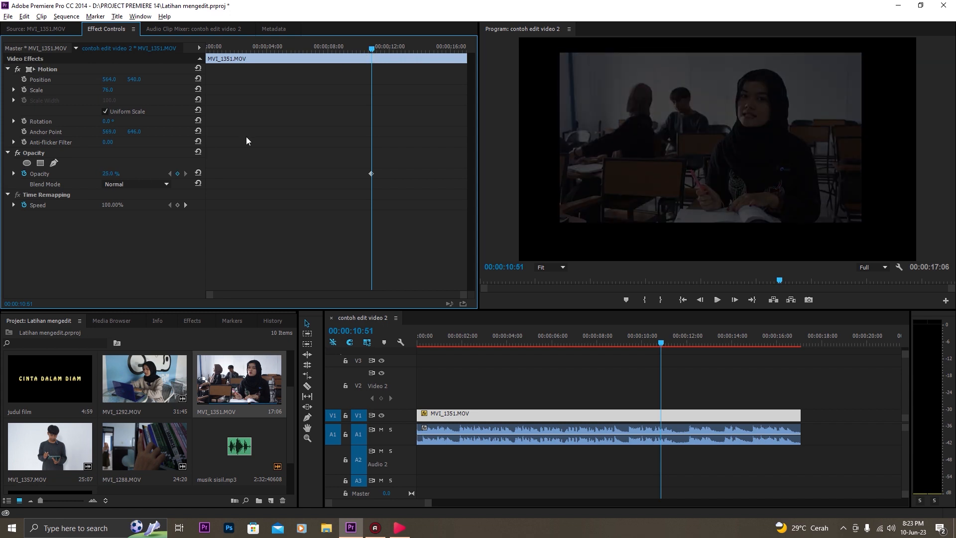
{"action": "left_click_drag", "start_coordinate": [371, 47], "coordinate": [408, 51]}
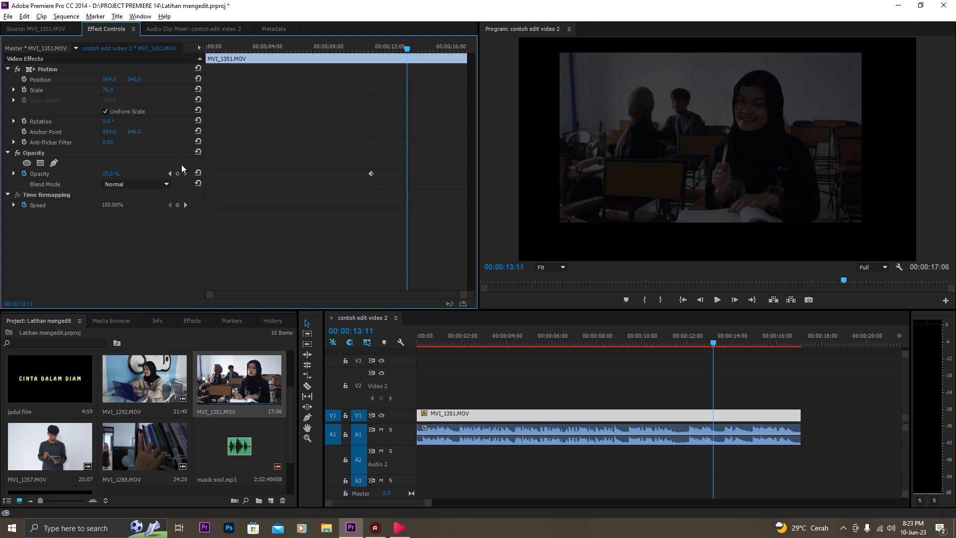
Set the clip's opacity to 100% at 00:00:13:11 and play the fade from 00:00:10:59
{"action": "left_click_drag", "start_coordinate": [114, 174], "coordinate": [152, 174]}
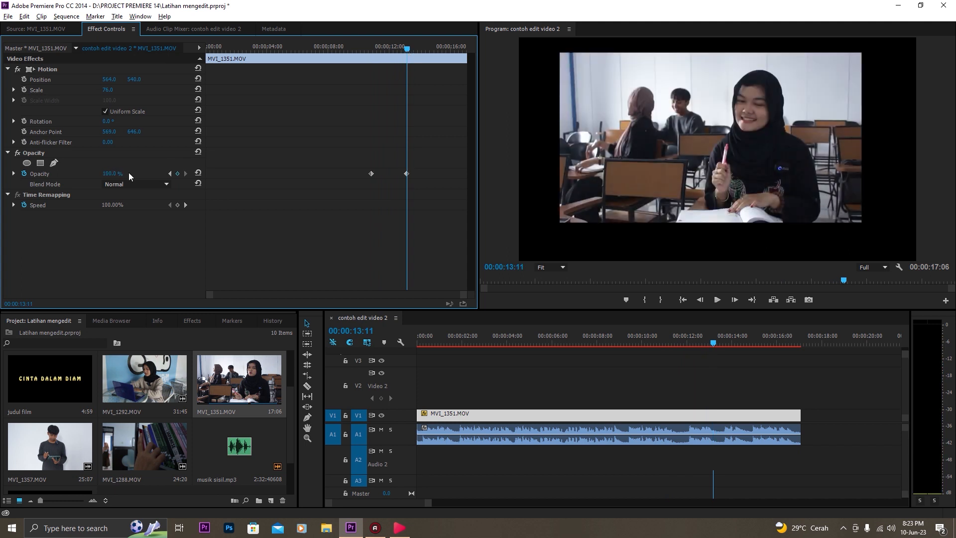
{"action": "left_click_drag", "start_coordinate": [377, 50], "coordinate": [374, 56]}
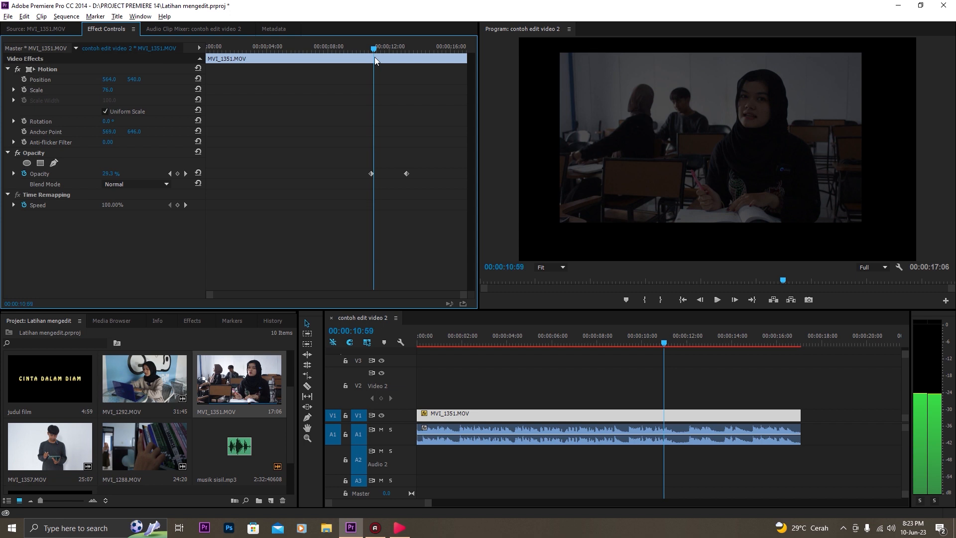
{"action": "key", "text": "space"}
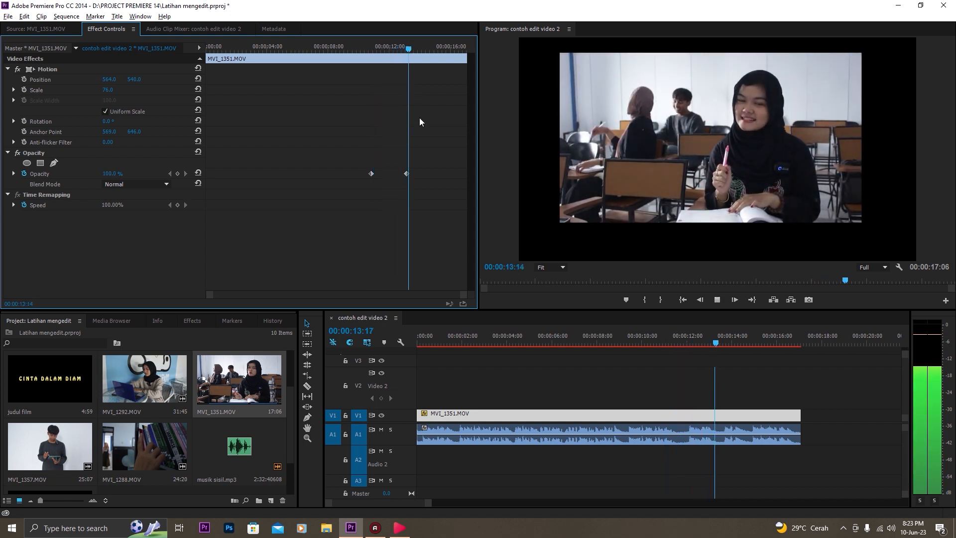
{"action": "key", "text": "space"}
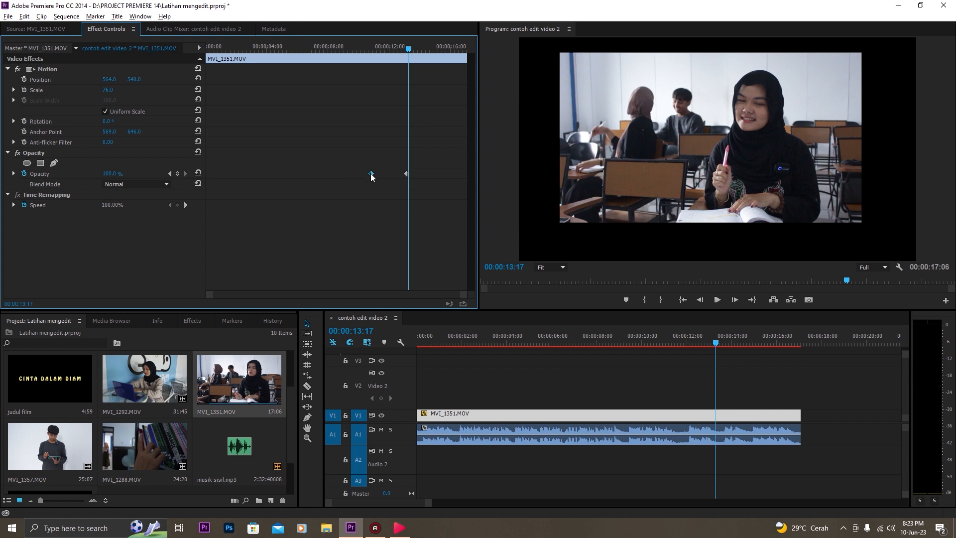
Remove the MVI_1351 clip's opacity animation together with both keyframes, and inspect the Time Remapping speed graph
{"action": "left_click_drag", "start_coordinate": [345, 152], "coordinate": [446, 212]}
{"action": "key", "text": "Delete"}
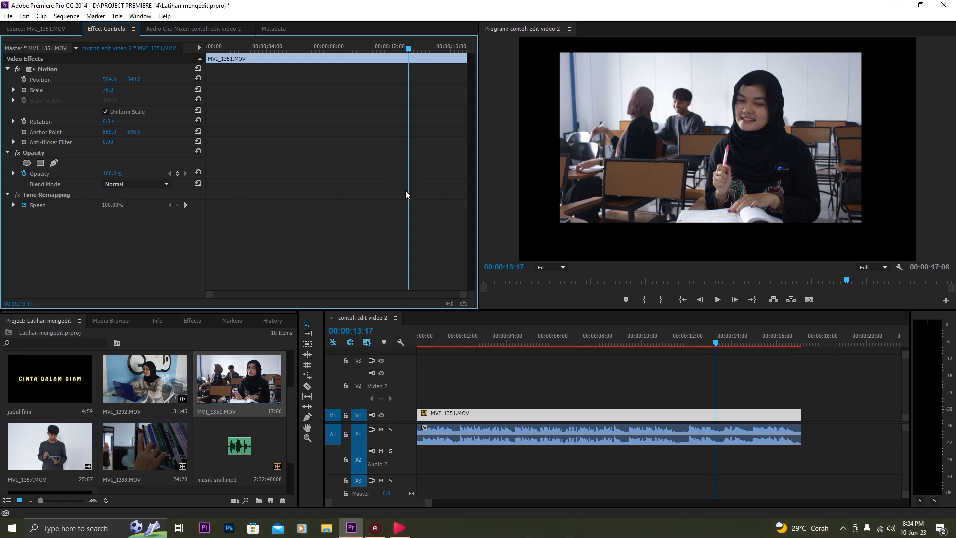
{"action": "left_click", "coordinate": [24, 173]}
{"action": "mouse_move", "coordinate": [110, 174]}
{"action": "left_mouse_down"}
{"action": "mouse_move", "coordinate": [83, 174]}
{"action": "mouse_move", "coordinate": [115, 174]}
{"action": "left_mouse_up"}
{"action": "left_click", "coordinate": [14, 205]}
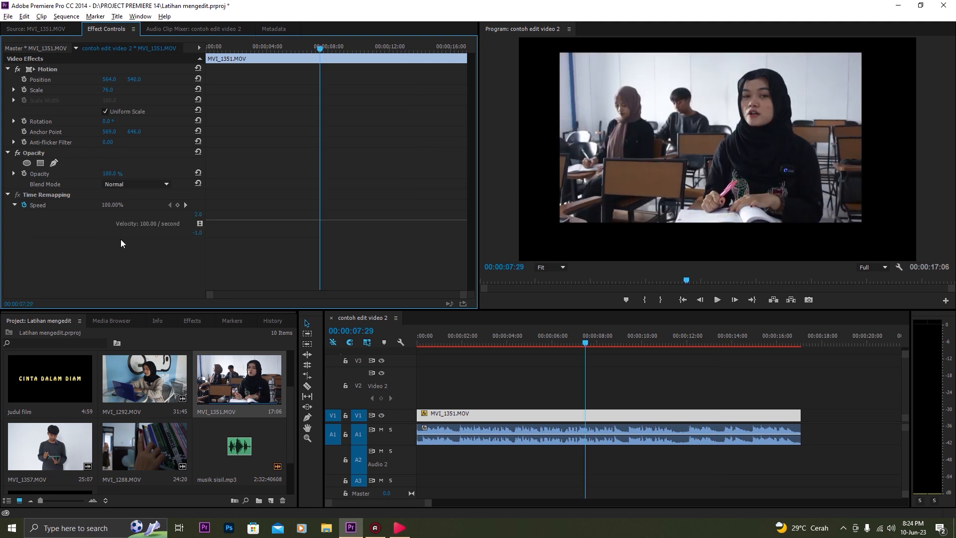
{"action": "left_click", "coordinate": [15, 205]}
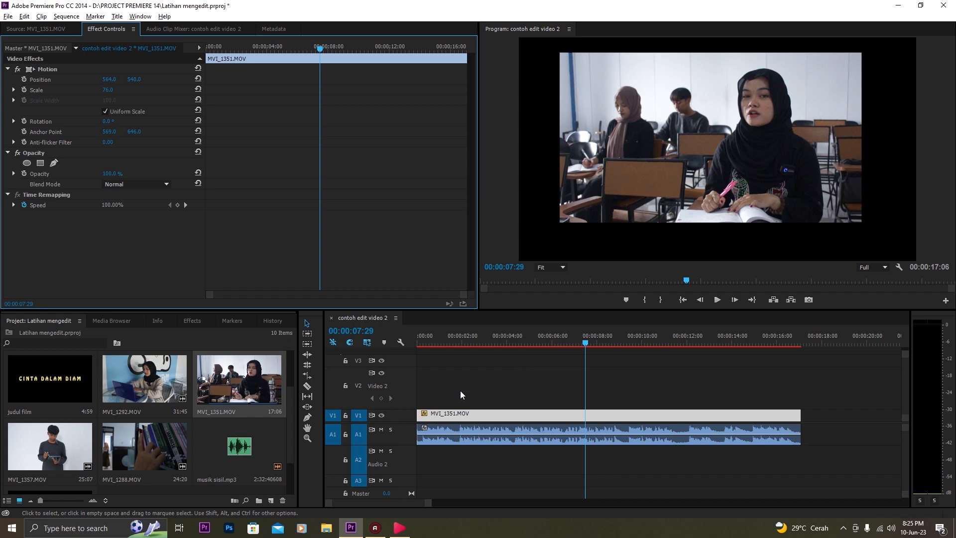
Open MVI_1292.MOV in the source monitor and place only its video on track V2 above MVI_1351
{"action": "left_click", "coordinate": [142, 397]}
{"action": "double_click", "coordinate": [143, 397]}
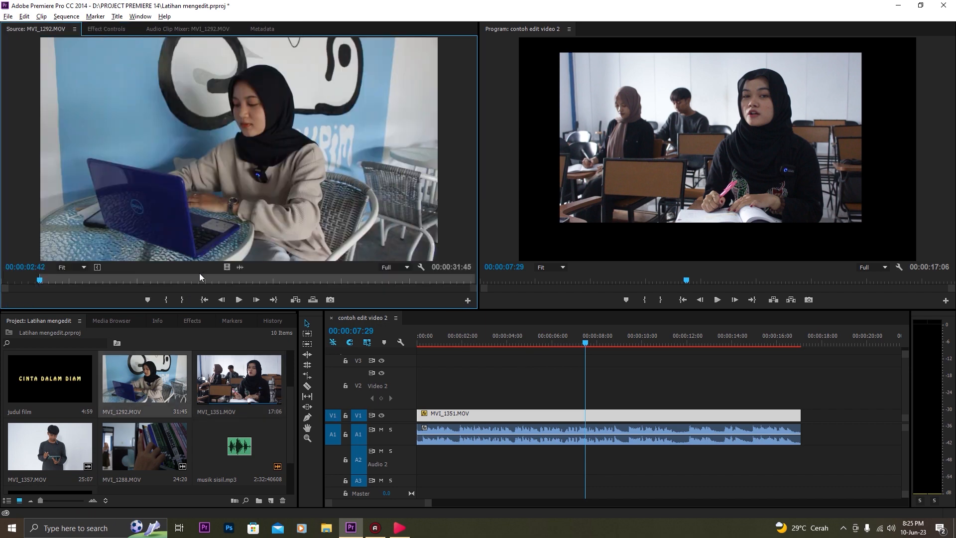
{"action": "left_click_drag", "start_coordinate": [227, 268], "coordinate": [479, 389]}
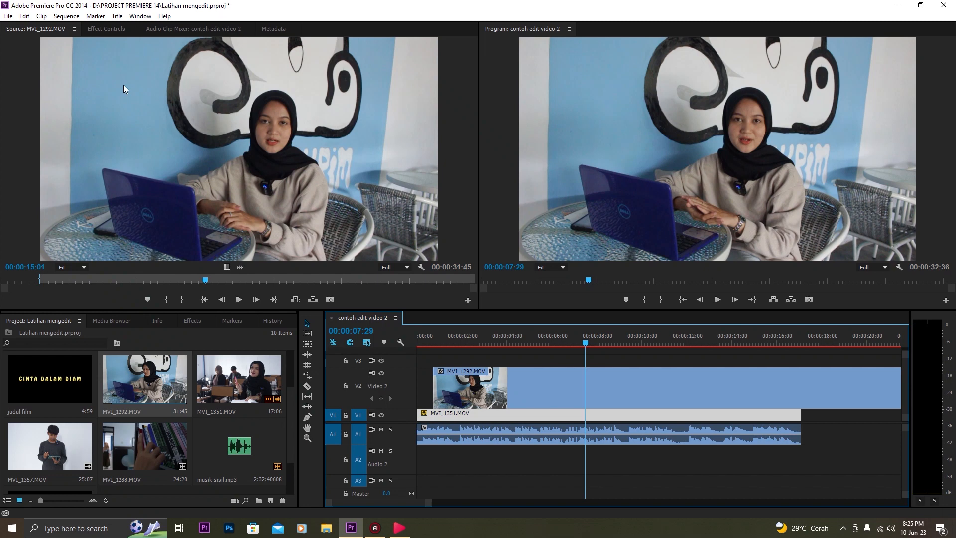
Collapse the Video 2 track height and select the MVI_1292 clip to show its effect controls
{"action": "left_click", "coordinate": [117, 28]}
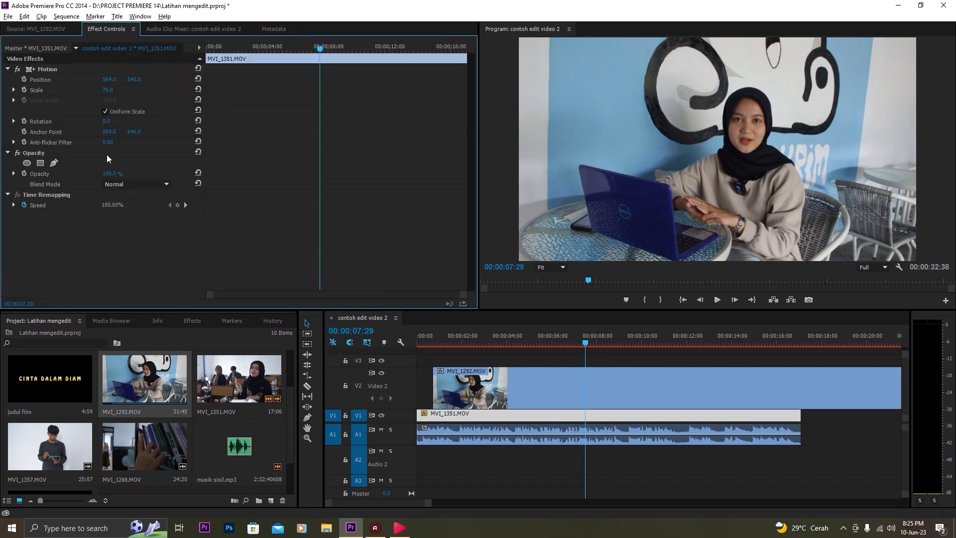
{"action": "left_click_drag", "start_coordinate": [110, 174], "coordinate": [110, 173]}
{"action": "left_click", "coordinate": [458, 379]}
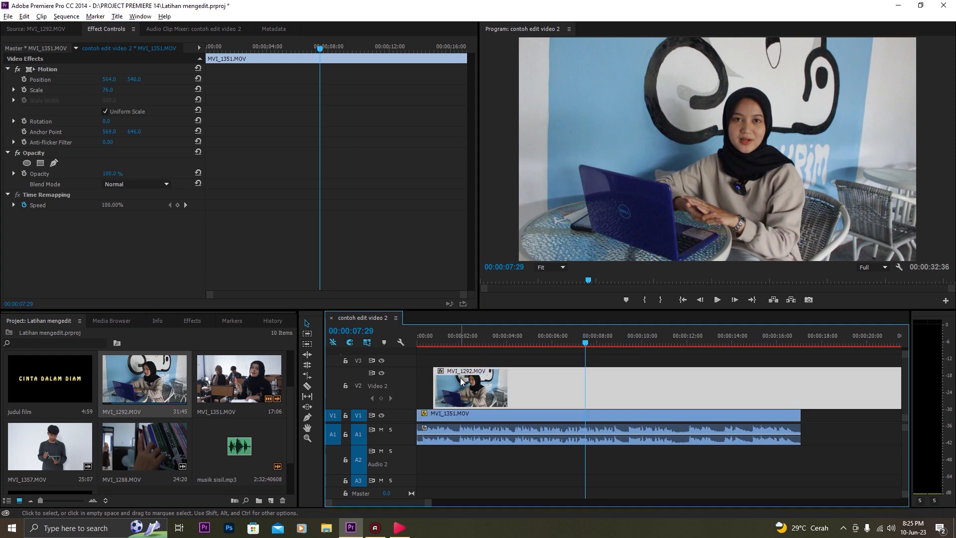
{"action": "left_click", "coordinate": [453, 415]}
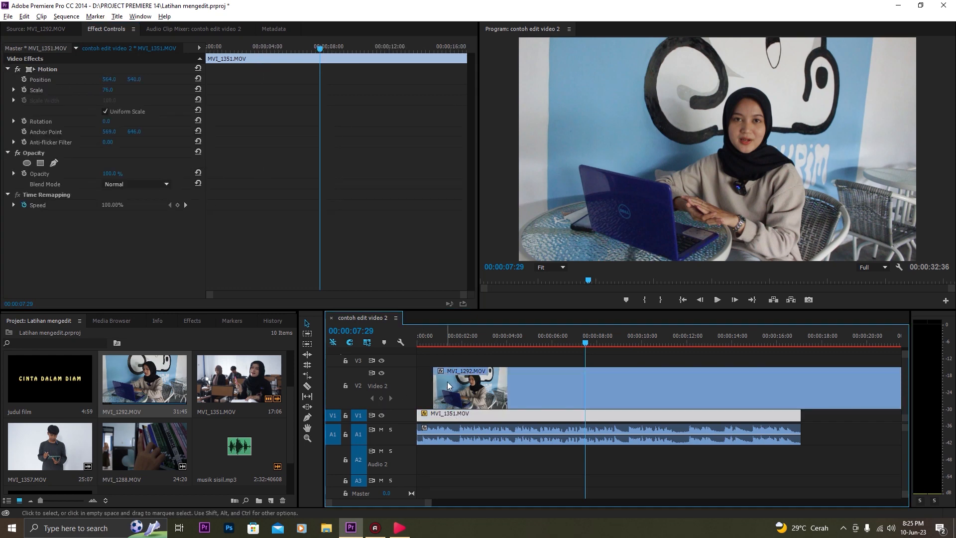
{"action": "double_click", "coordinate": [405, 369]}
{"action": "left_click", "coordinate": [499, 403]}
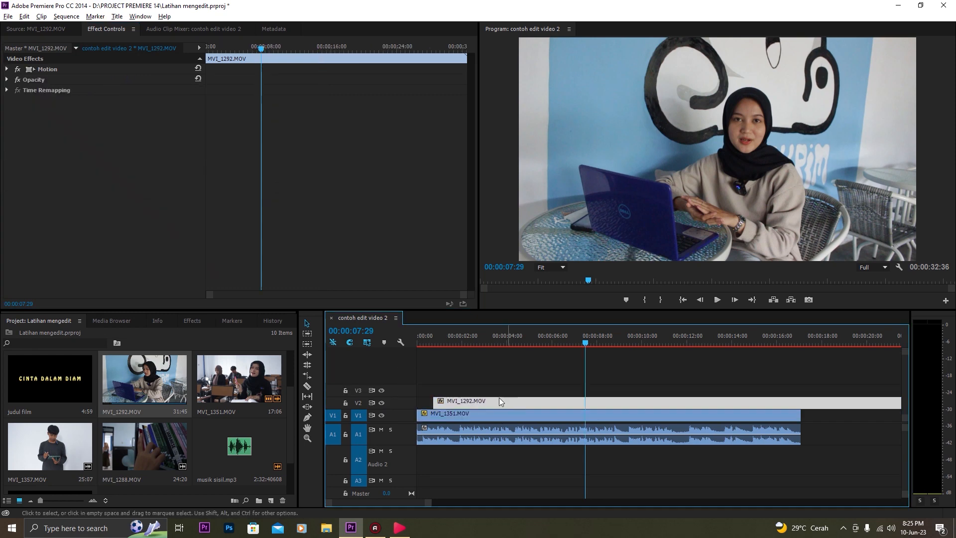
Turn off opacity keyframing on the MVI_1292 clip and lower its opacity to reveal the clip beneath
{"action": "left_click", "coordinate": [7, 80]}
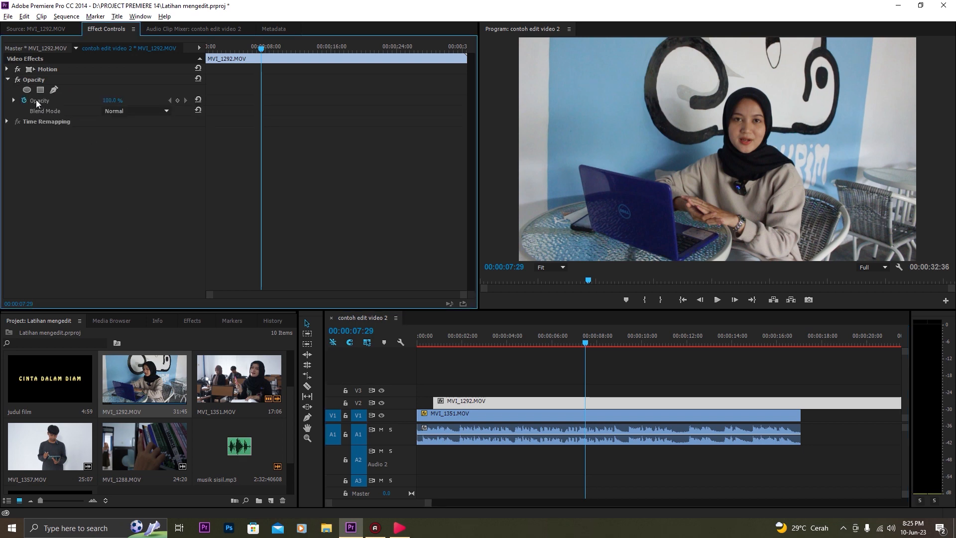
{"action": "left_click", "coordinate": [26, 101]}
{"action": "left_click_drag", "start_coordinate": [105, 99], "coordinate": [87, 98]}
Move the MVI_1292 clip to the start of the sequence and play the overlap from 00:00:00:39
{"action": "left_click", "coordinate": [455, 405]}
{"action": "key", "text": "space"}
{"action": "left_click", "coordinate": [431, 344]}
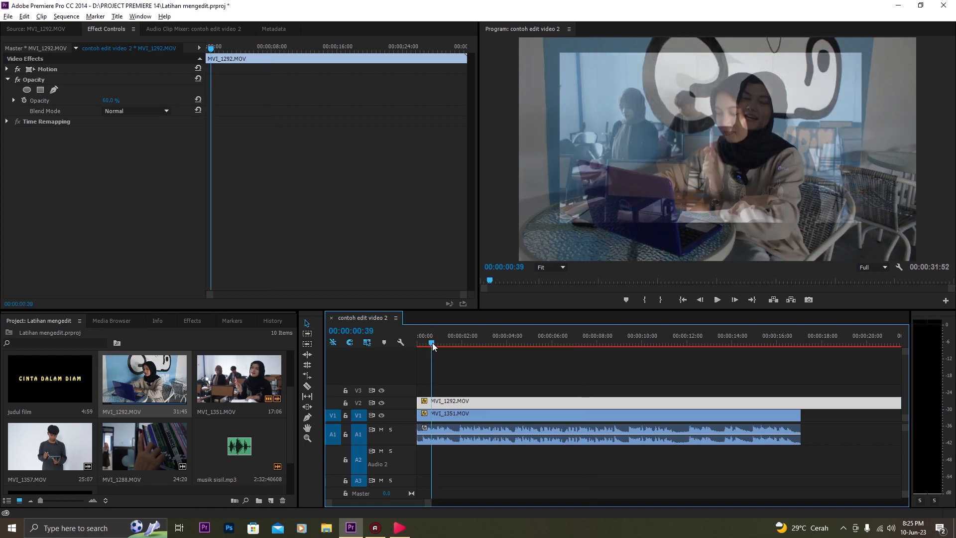
{"action": "key", "text": "space"}
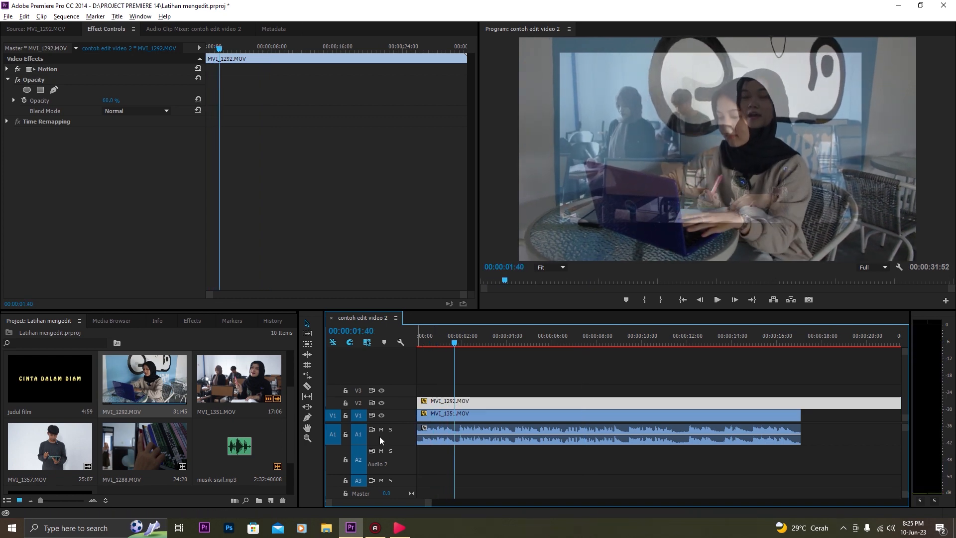
Mute audio track A1 and play the sequence to preview the semi-transparent overlay
{"action": "left_click", "coordinate": [381, 430]}
{"action": "key", "text": "space"}
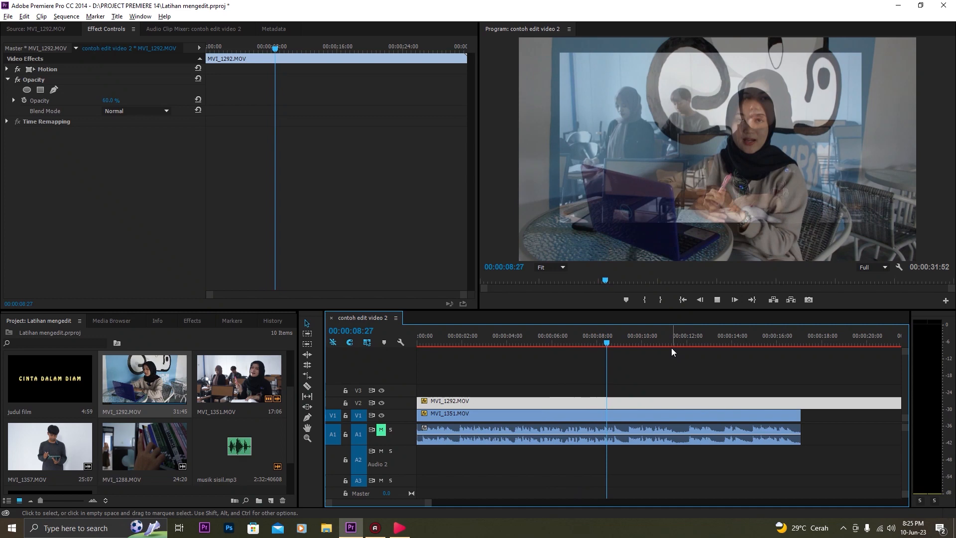
{"action": "key", "text": "space"}
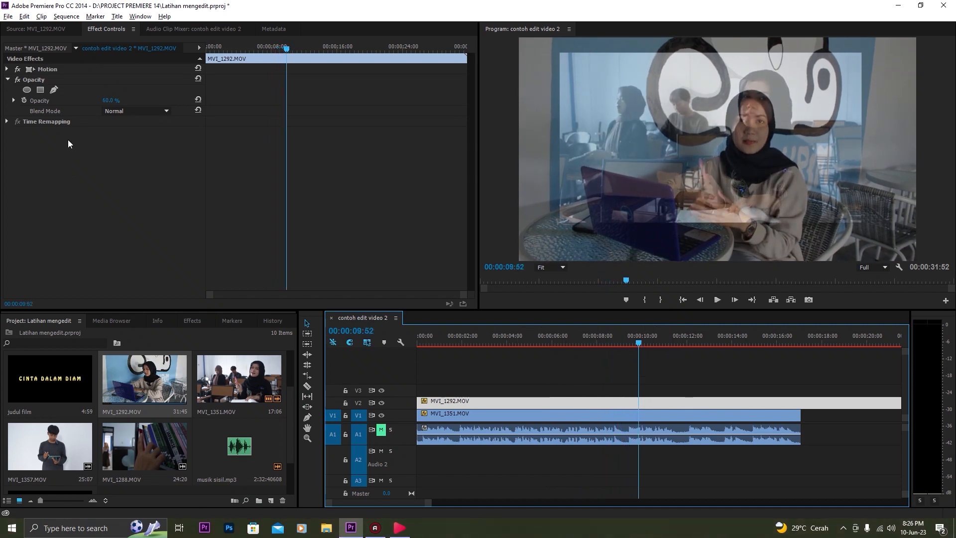
Set the MVI_1292 clip's opacity to 100%
{"action": "left_click", "coordinate": [113, 101]}
{"action": "type", "text": "100"}
{"action": "key", "text": "Return"}
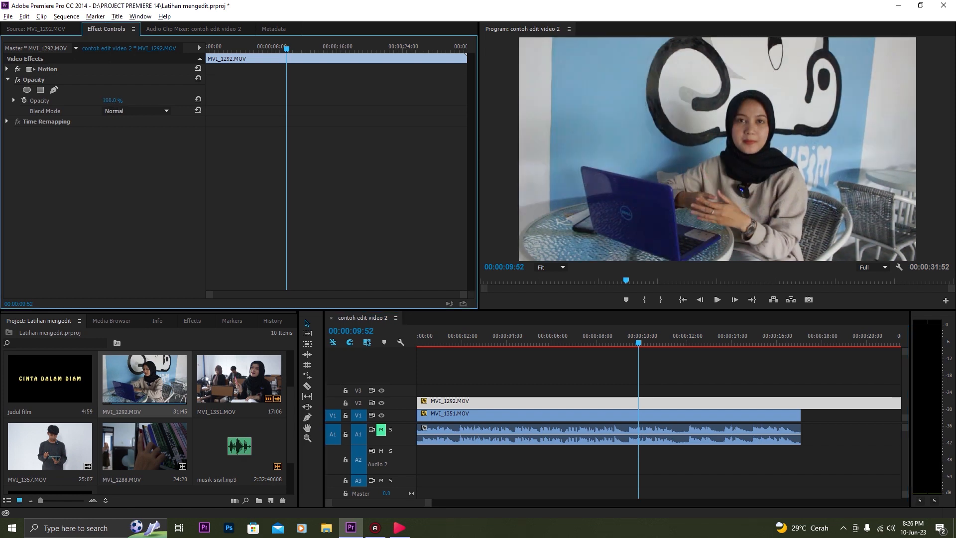
Try the Dissolve, Darken, Multiply and Color Burn blend modes on the MVI_1292 clip
{"action": "left_click", "coordinate": [119, 110]}
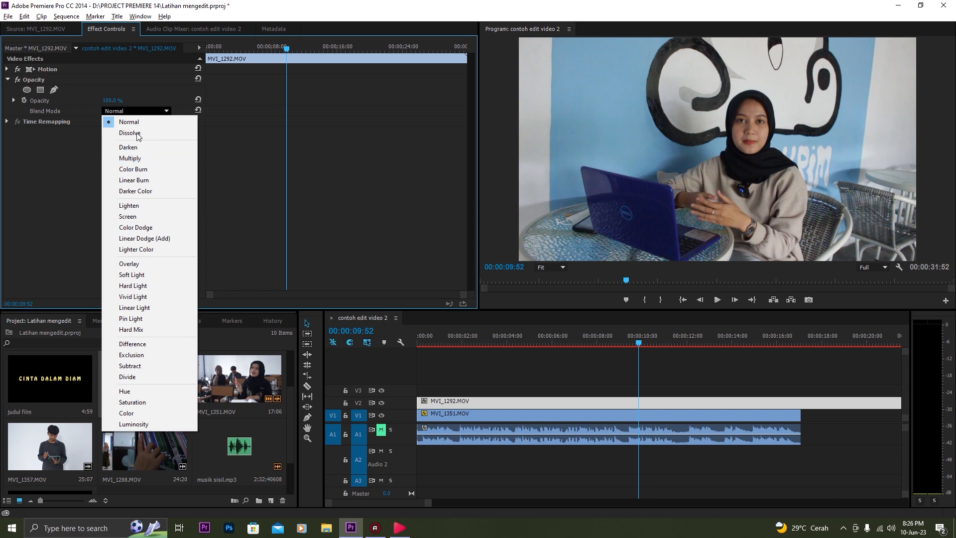
{"action": "left_click", "coordinate": [137, 134]}
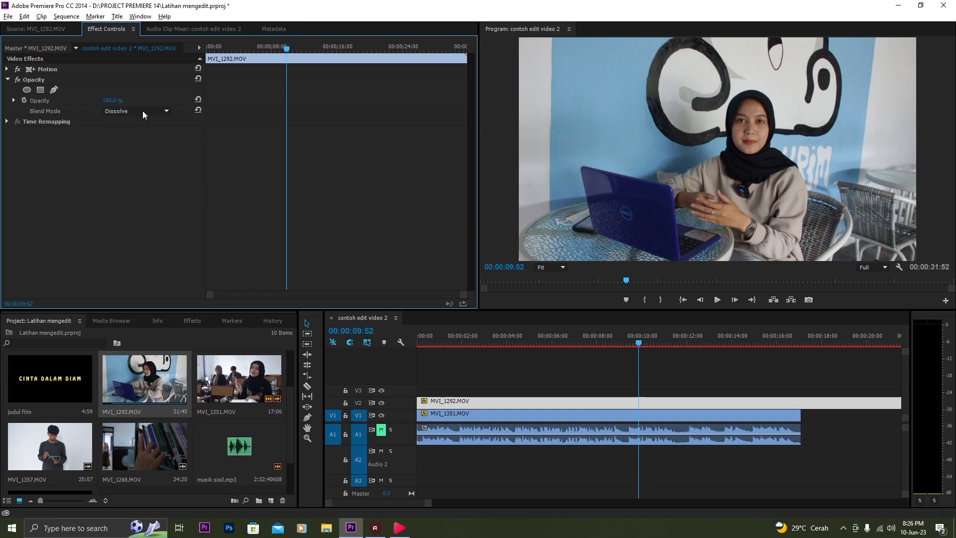
{"action": "left_click", "coordinate": [139, 110]}
{"action": "left_click", "coordinate": [141, 148]}
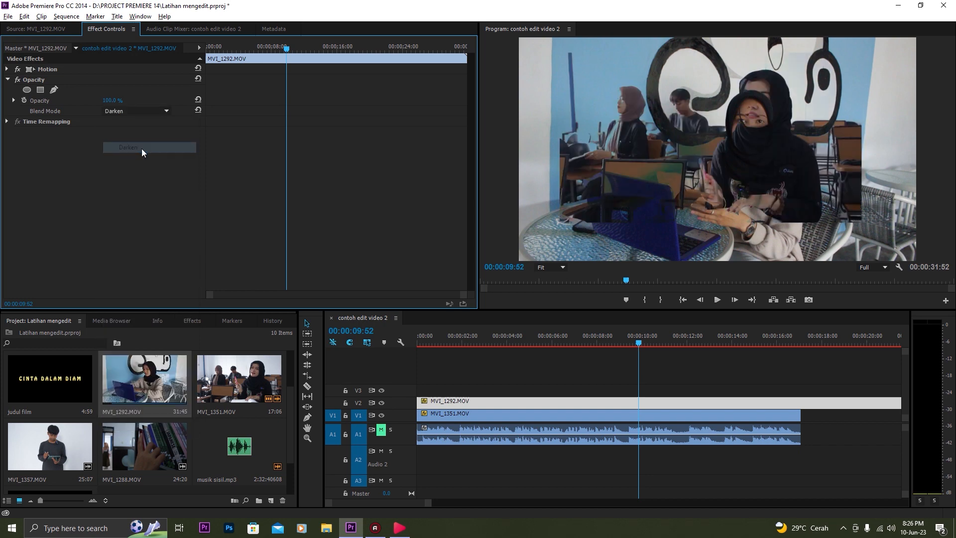
{"action": "left_click", "coordinate": [154, 113]}
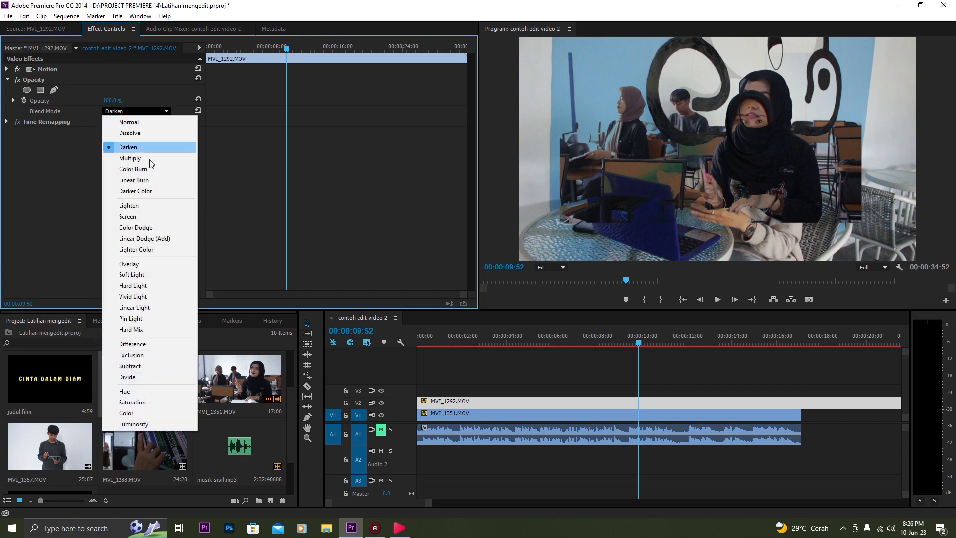
{"action": "left_click", "coordinate": [149, 159]}
{"action": "left_click", "coordinate": [164, 112]}
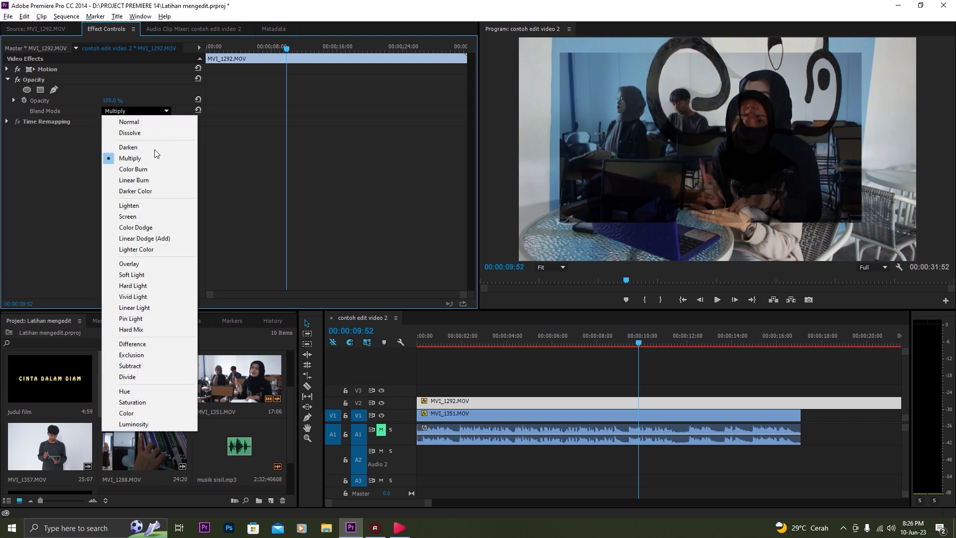
{"action": "left_click", "coordinate": [152, 167]}
Try the Screen and Overlay blend modes on the MVI_1292 clip
{"action": "left_click", "coordinate": [153, 108]}
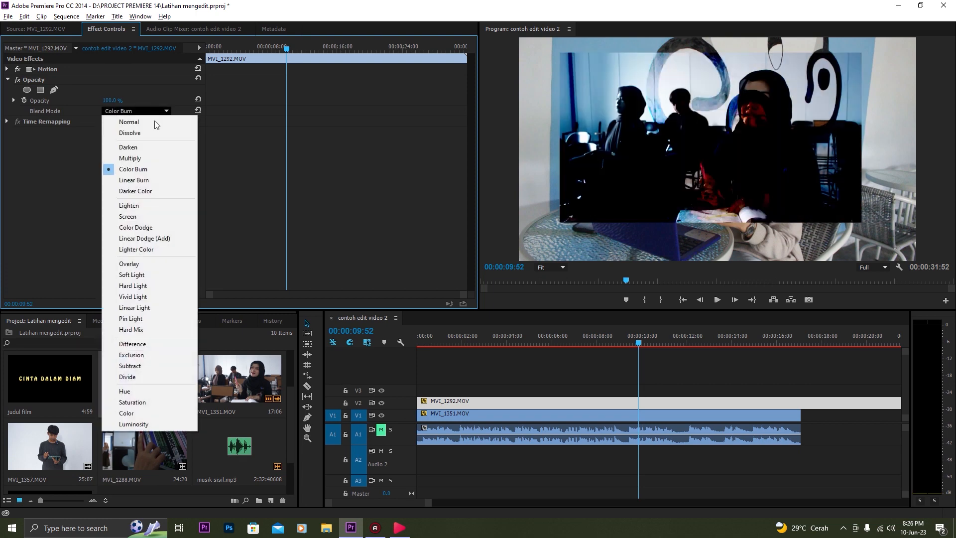
{"action": "left_click", "coordinate": [141, 218]}
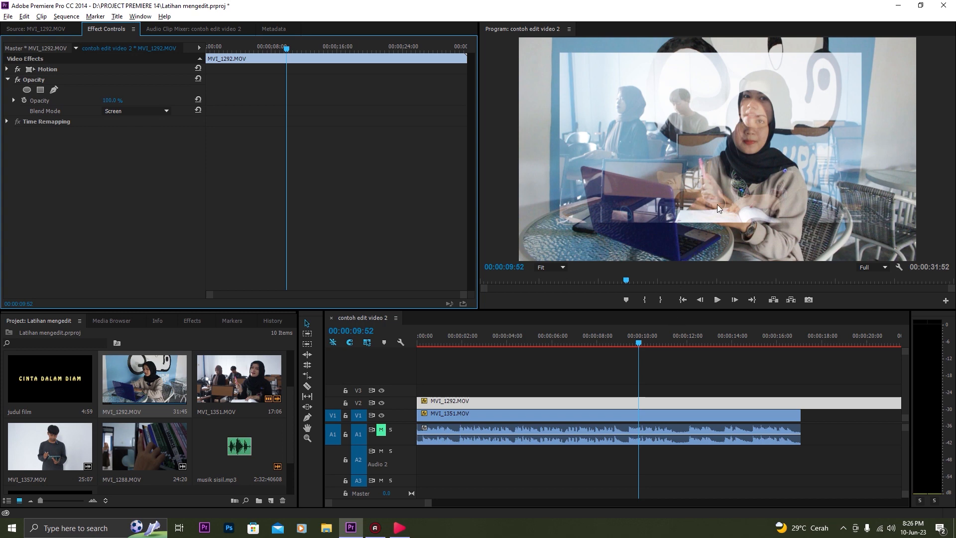
{"action": "left_click", "coordinate": [157, 110]}
{"action": "left_click", "coordinate": [142, 265]}
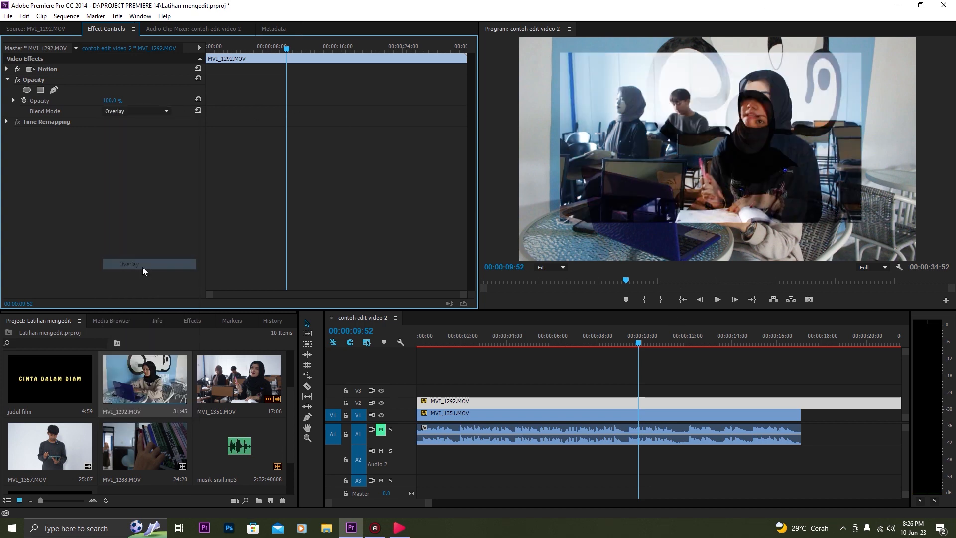
{"action": "left_click", "coordinate": [135, 111]}
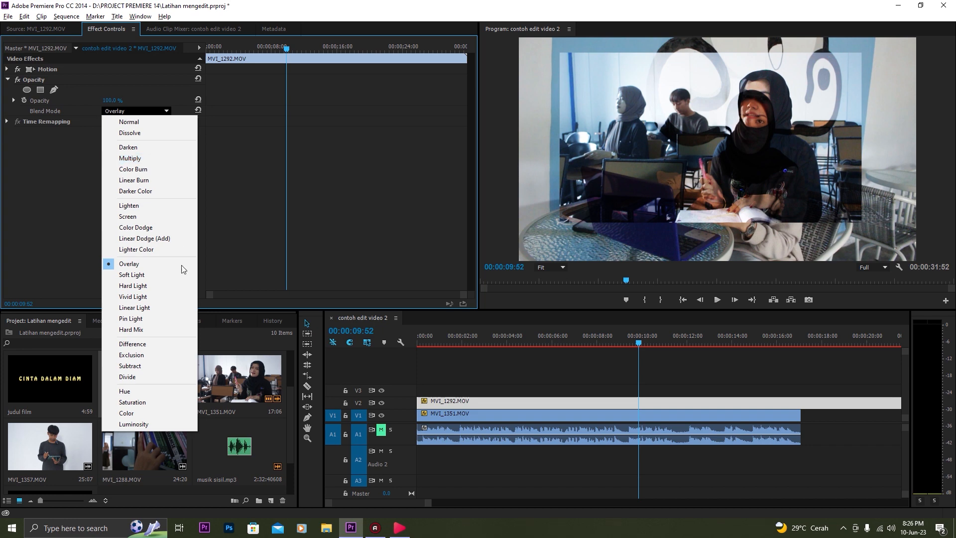
{"action": "left_click", "coordinate": [53, 156]}
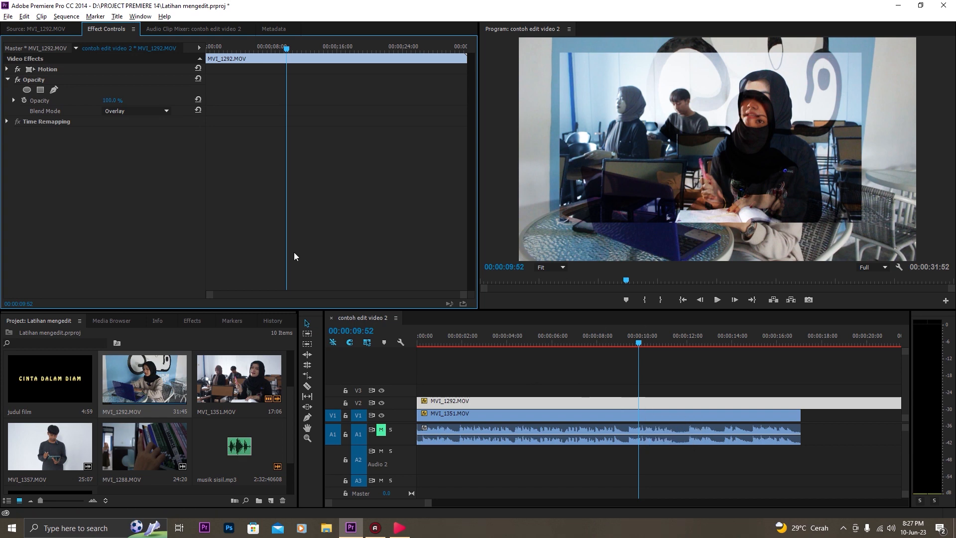
Expand the MVI_1292 clip's Motion settings and delete the clip from track V2
{"action": "left_click", "coordinate": [500, 404]}
{"action": "left_click", "coordinate": [7, 69]}
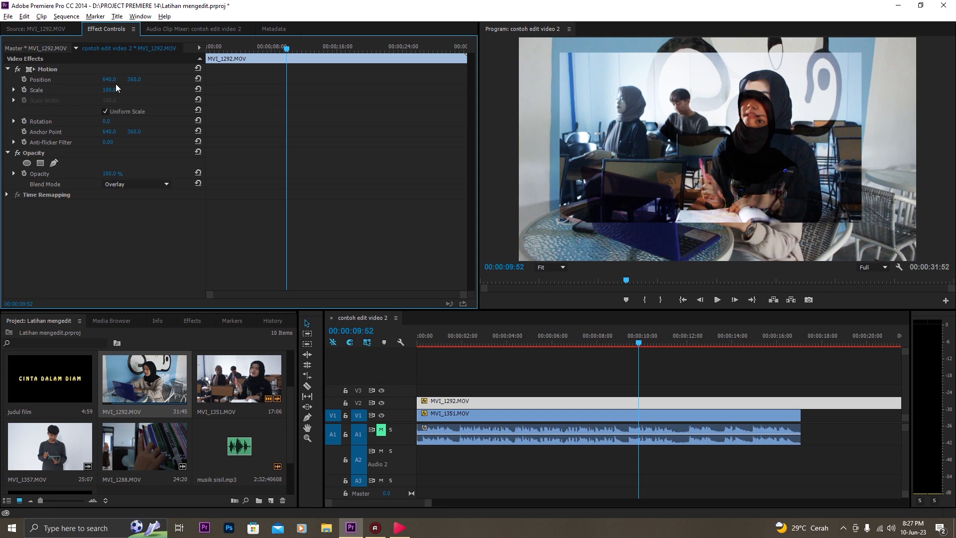
{"action": "left_click", "coordinate": [507, 398]}
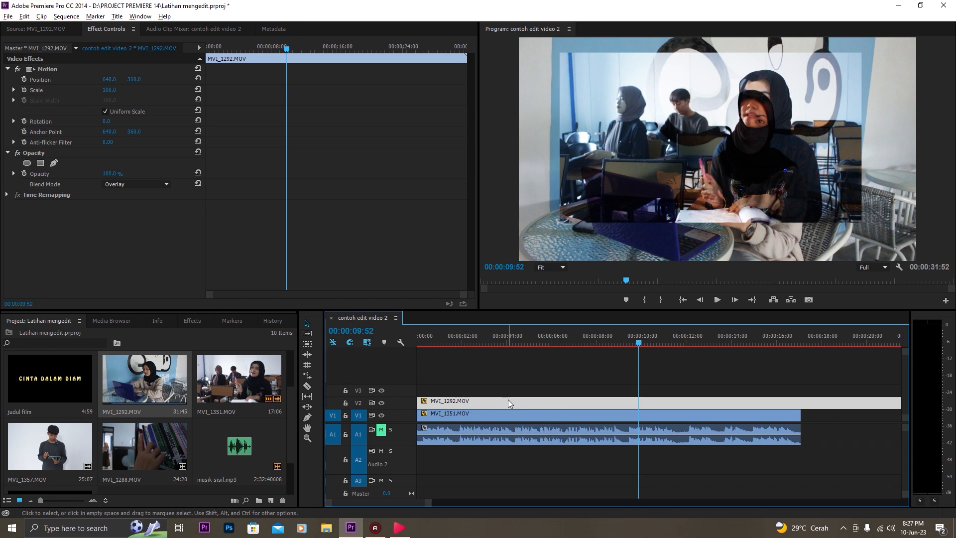
{"action": "key", "text": "Delete"}
Reset the MVI_1351 clip's position, scale and anchor point, and move the playhead to the sequence start
{"action": "left_click", "coordinate": [508, 415]}
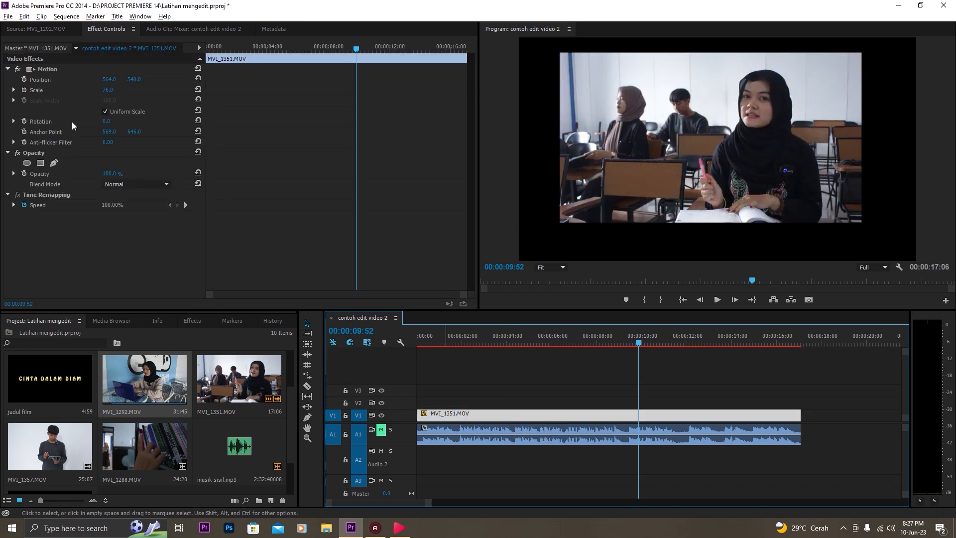
{"action": "left_click", "coordinate": [197, 79]}
{"action": "left_click", "coordinate": [197, 89]}
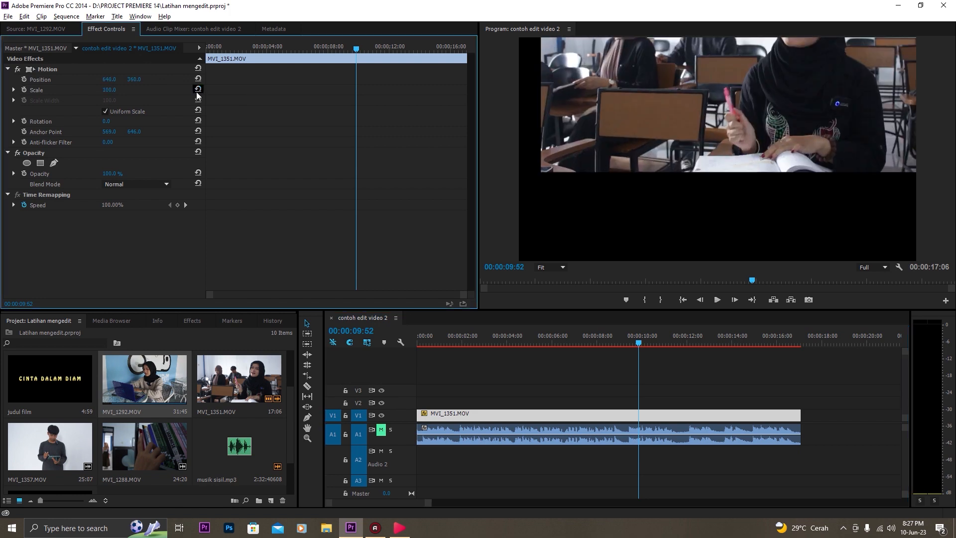
{"action": "left_click", "coordinate": [198, 131]}
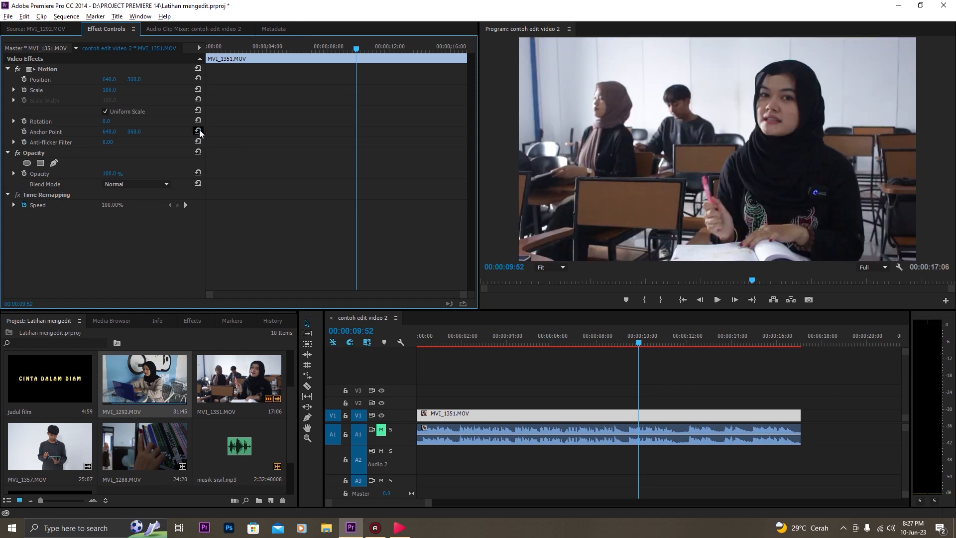
{"action": "left_click", "coordinate": [429, 340]}
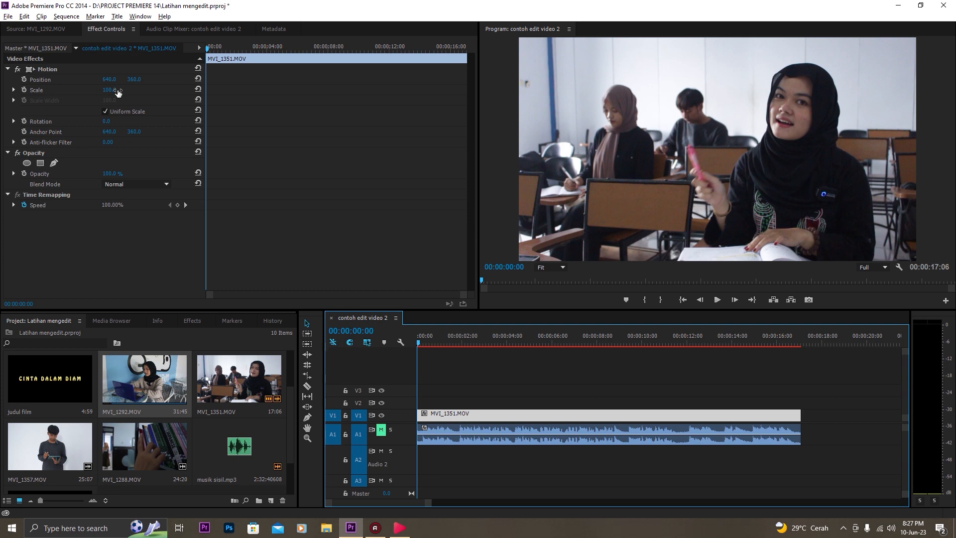
Try enlarging the MVI_1351 clip to a scale of 134, and reset its scale
{"action": "left_click", "coordinate": [116, 90]}
{"action": "left_click_drag", "start_coordinate": [116, 90], "coordinate": [133, 90]}
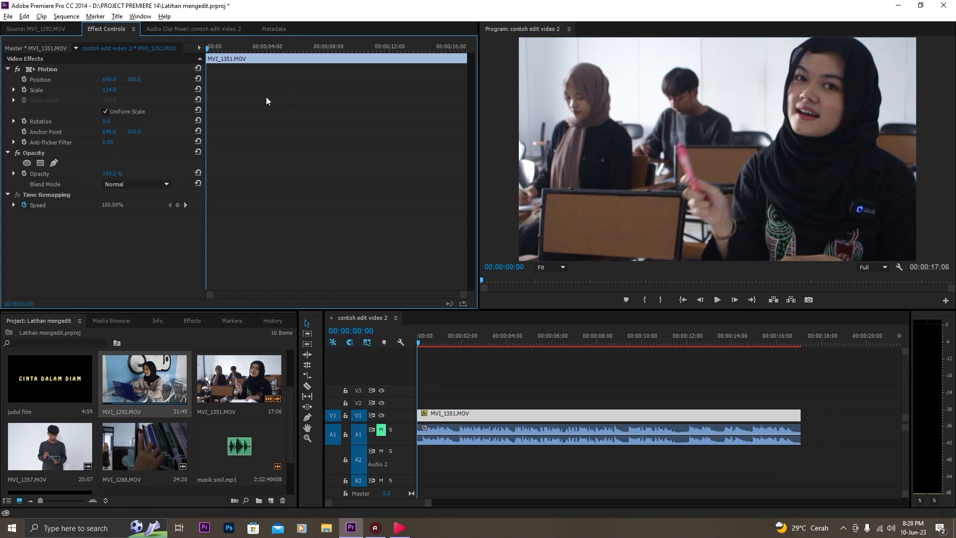
{"action": "left_click", "coordinate": [198, 89]}
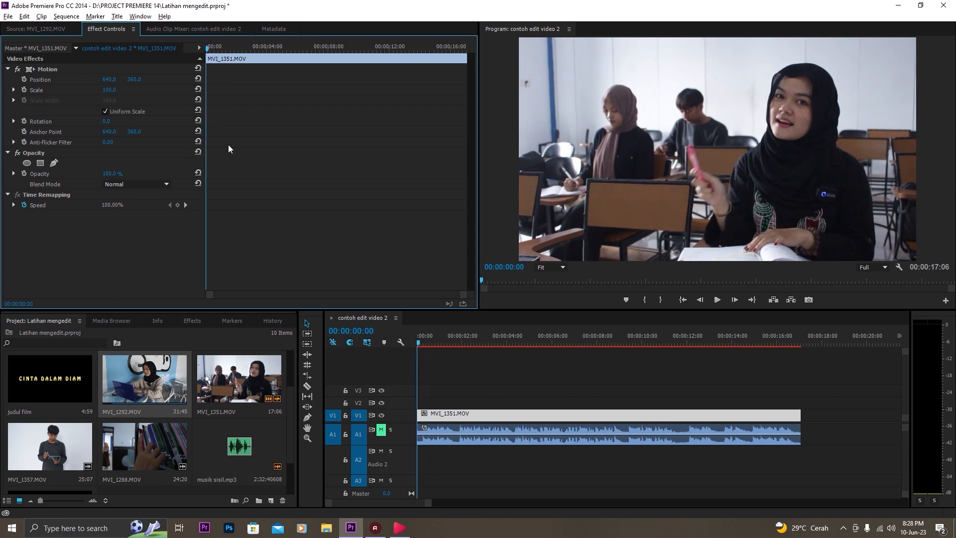
Keyframe the MVI_1351 clip's scale from 100 at 00:00:02:14 to 114 at 00:00:04:37
{"action": "key", "text": "space"}
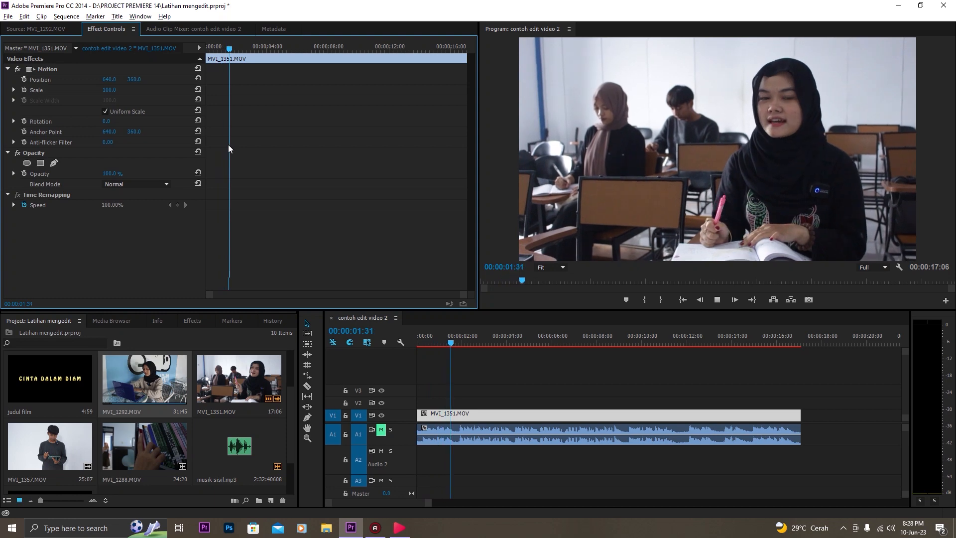
{"action": "key", "text": "space"}
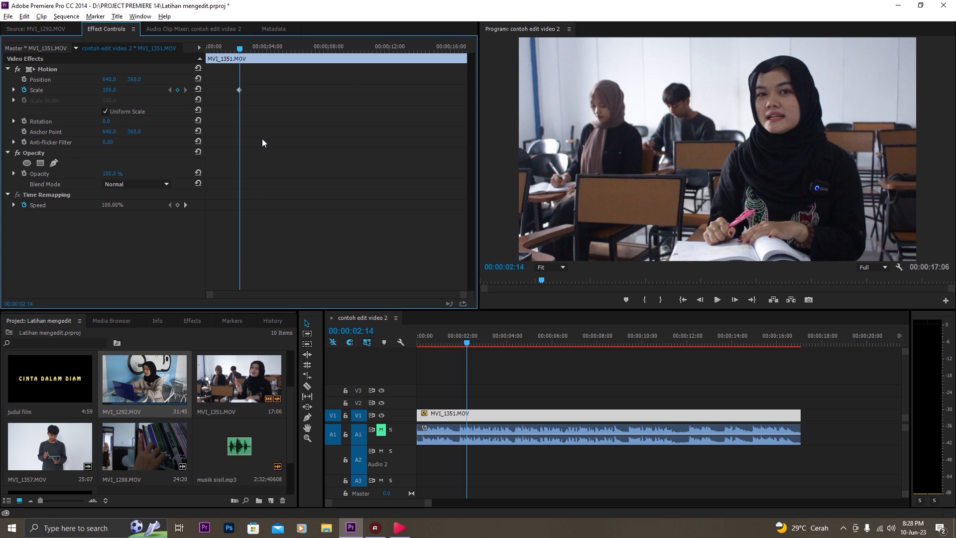
{"action": "key", "text": "space"}
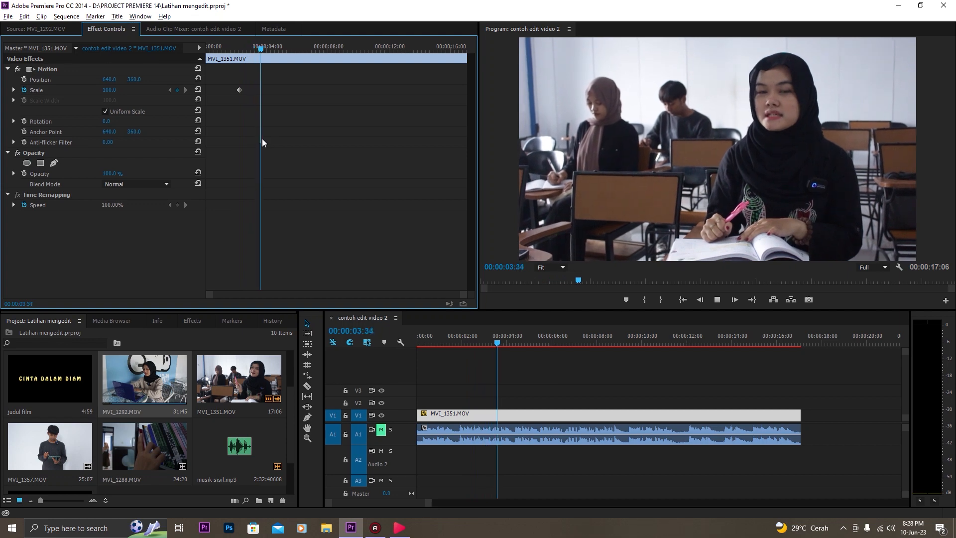
{"action": "key", "text": "space"}
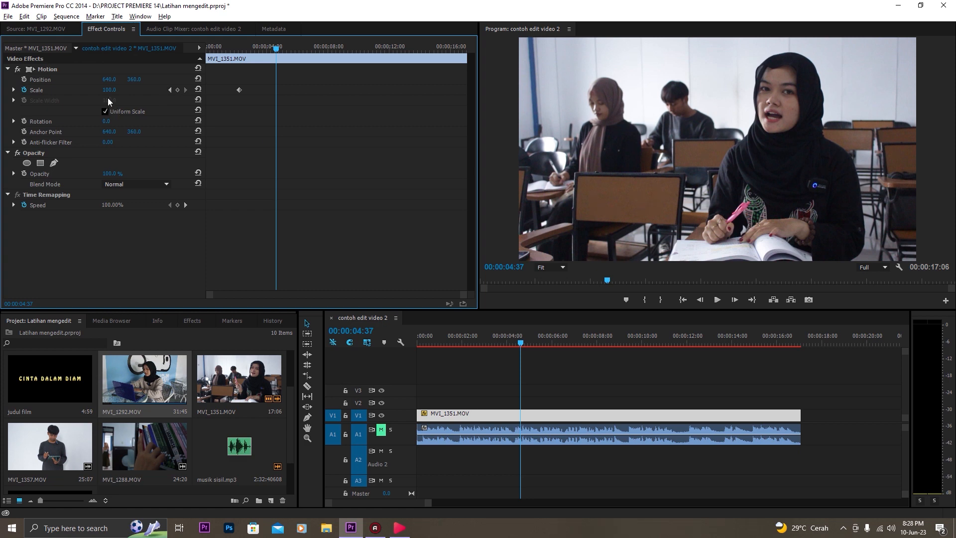
{"action": "left_click_drag", "start_coordinate": [119, 91], "coordinate": [127, 90]}
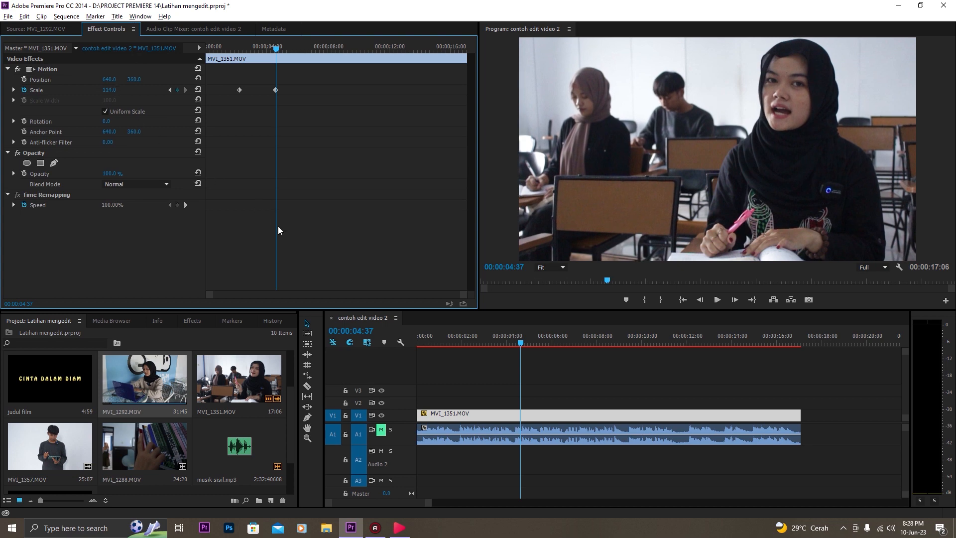
Play through the scale animation and keyframe the clip's horizontal position from 640 at 00:00:05:53 to 728 at 00:00:07:59
{"action": "left_click", "coordinate": [271, 47]}
{"action": "left_click_drag", "start_coordinate": [271, 48], "coordinate": [237, 47]}
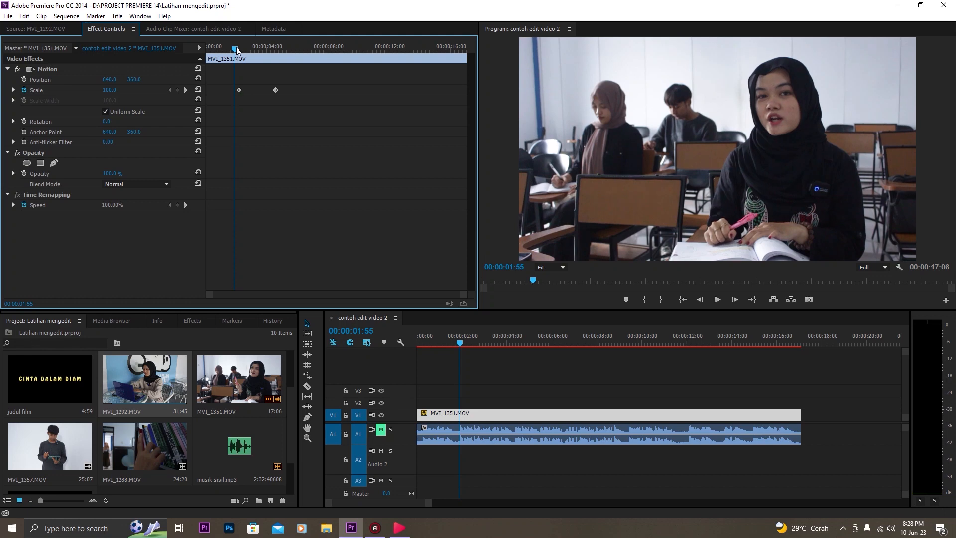
{"action": "key", "text": "space"}
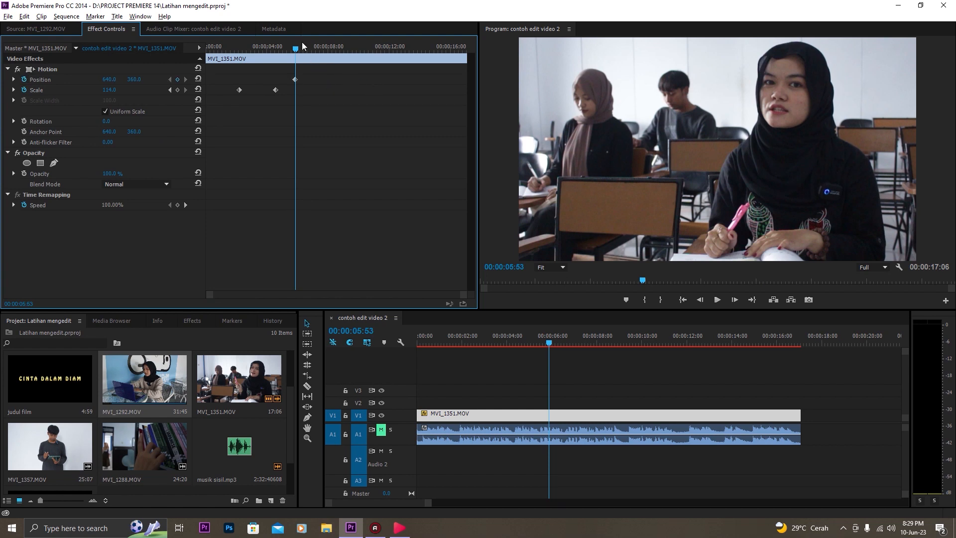
{"action": "key", "text": "space"}
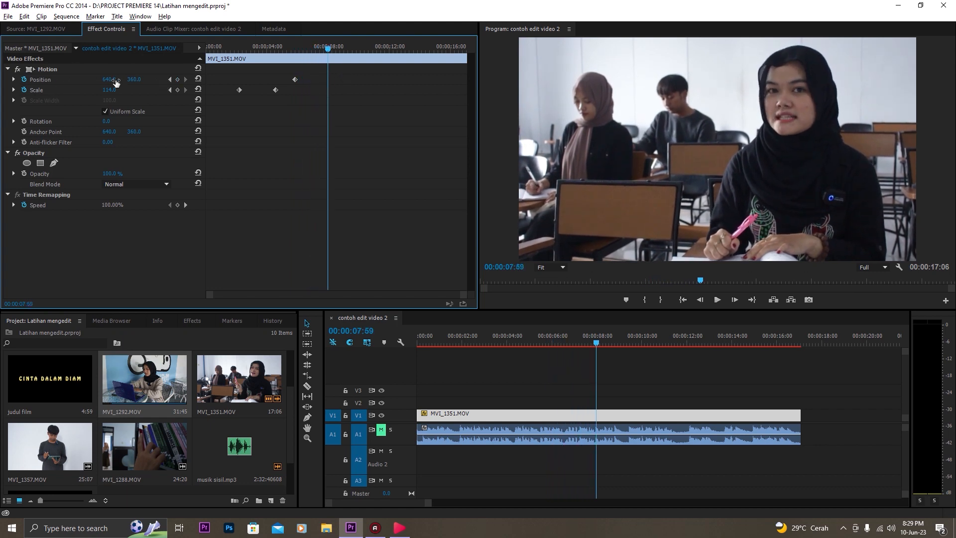
{"action": "left_click_drag", "start_coordinate": [116, 83], "coordinate": [159, 83]}
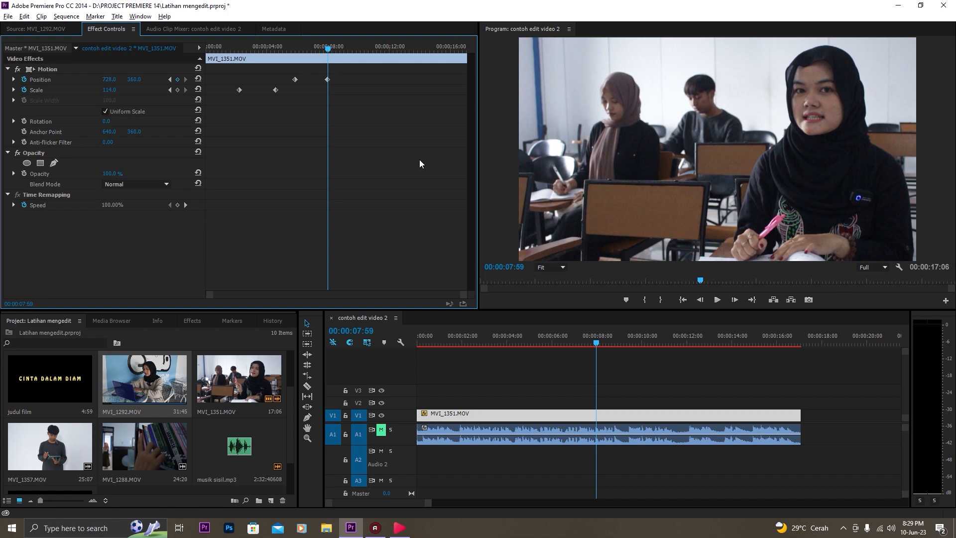
Preview the clip's keyframed position change and replay the scale and position animation from near the start
{"action": "left_click_drag", "start_coordinate": [295, 48], "coordinate": [285, 51]}
{"action": "key", "text": "space"}
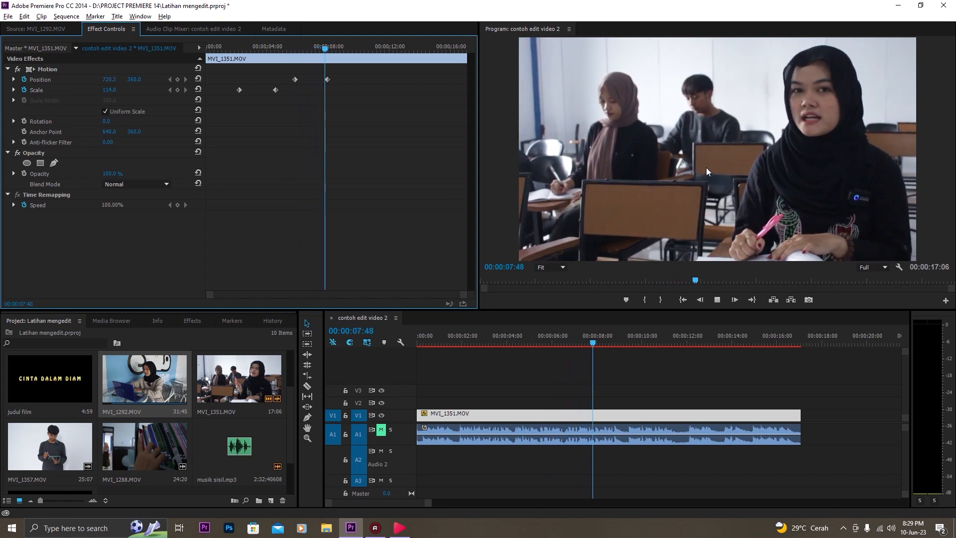
{"action": "left_click", "coordinate": [226, 46]}
{"action": "key", "text": "space"}
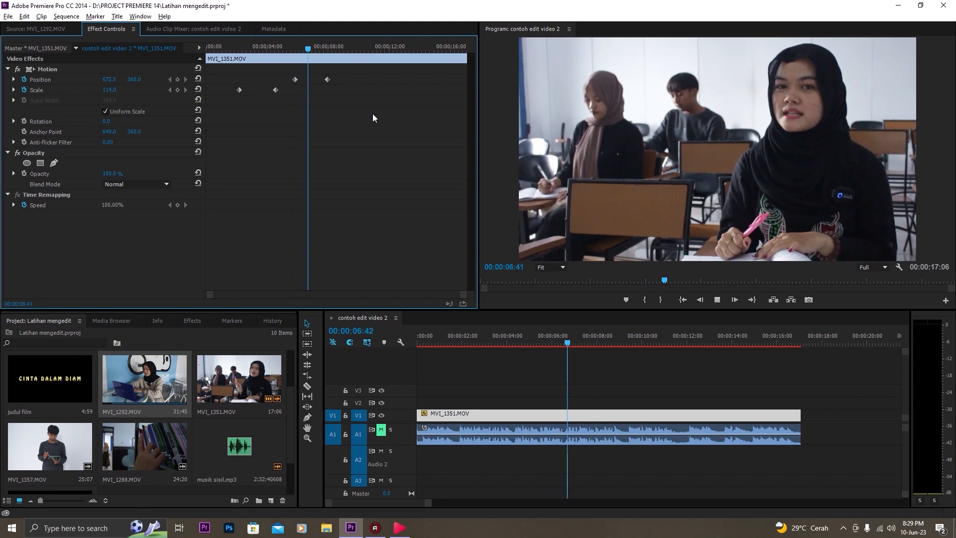
{"action": "key", "text": "space"}
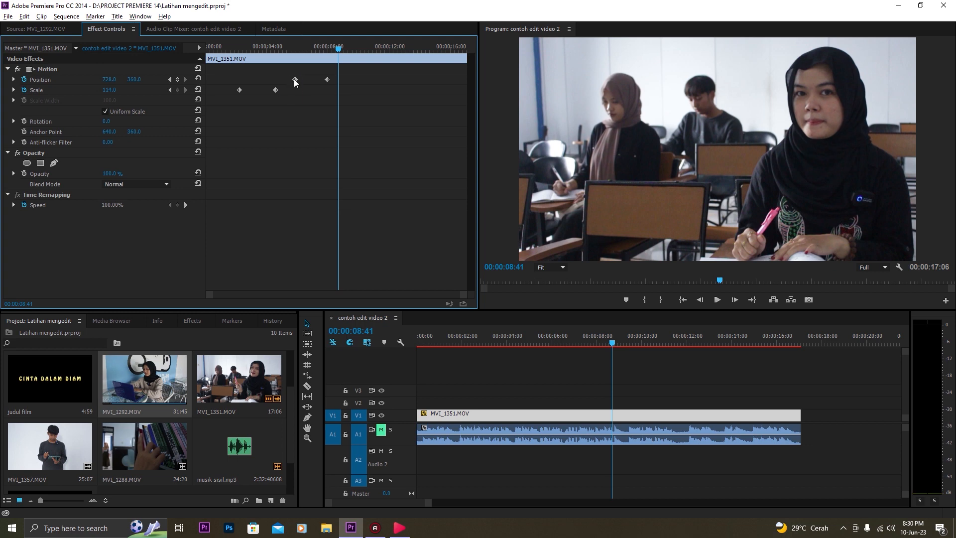
Shift both Position keyframes earlier to overlap the Scale keyframes, ending at about 00:00:05:00, and preview the combined movement
{"action": "left_click_drag", "start_coordinate": [286, 73], "coordinate": [300, 91]}
{"action": "left_click_drag", "start_coordinate": [327, 78], "coordinate": [283, 90]}
{"action": "left_click", "coordinate": [224, 47]}
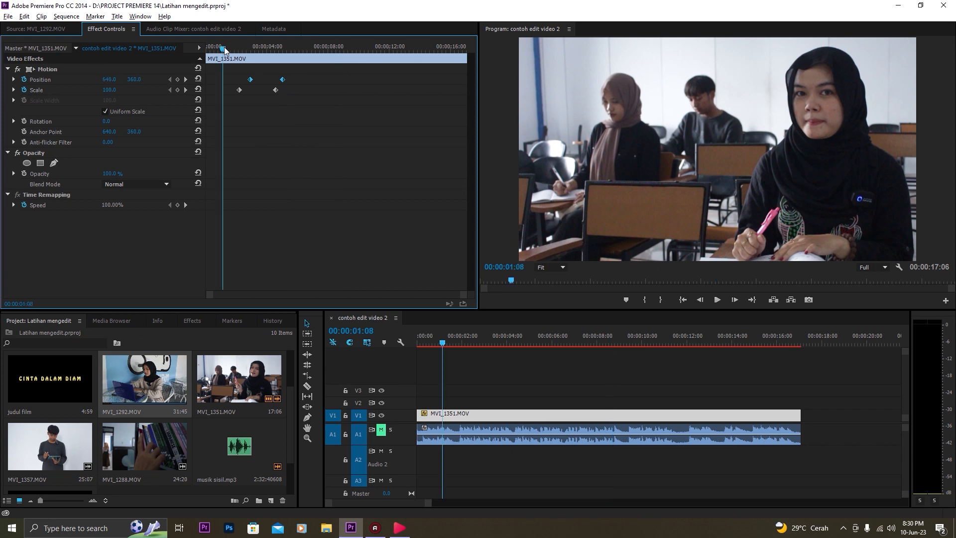
{"action": "key", "text": "space"}
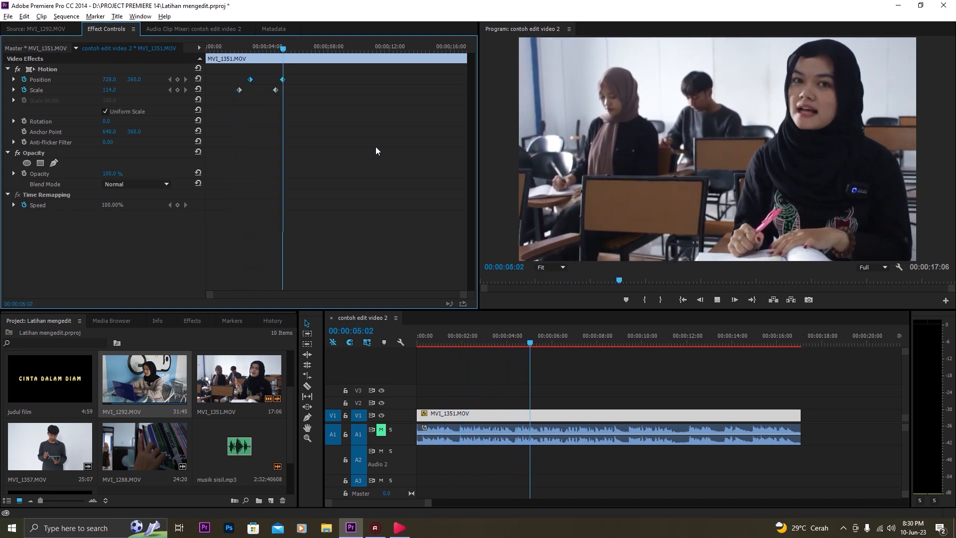
{"action": "key", "text": "space"}
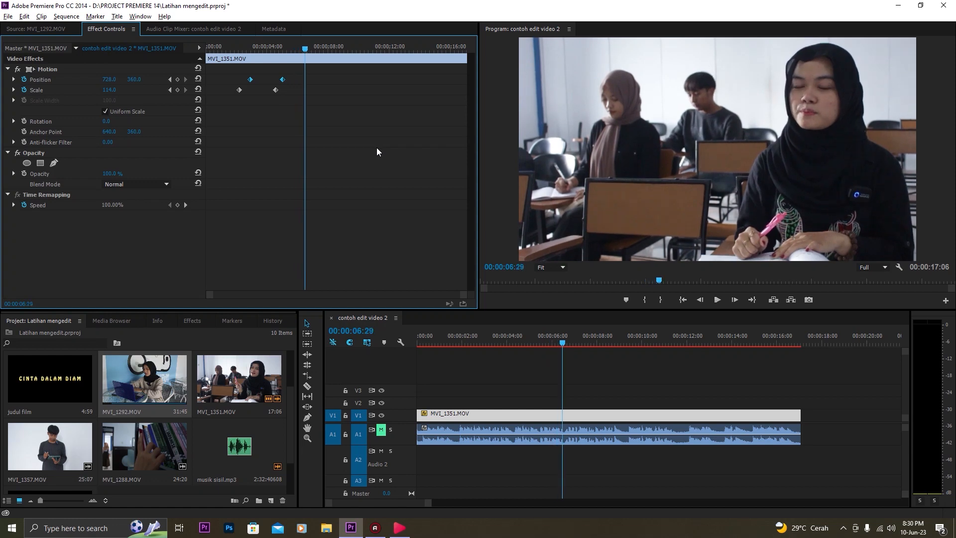
Move the first Position keyframe ahead of the Scale keyframes and the second to about 00:00:03:34, and preview the result
{"action": "left_click", "coordinate": [236, 49]}
{"action": "left_click", "coordinate": [247, 69]}
{"action": "left_click_drag", "start_coordinate": [247, 69], "coordinate": [289, 80]}
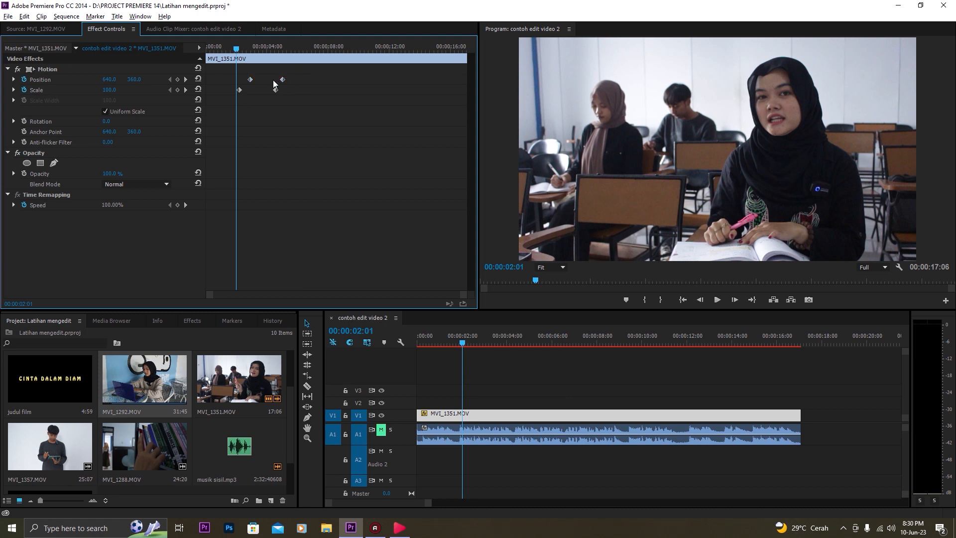
{"action": "left_click_drag", "start_coordinate": [250, 80], "coordinate": [217, 91]}
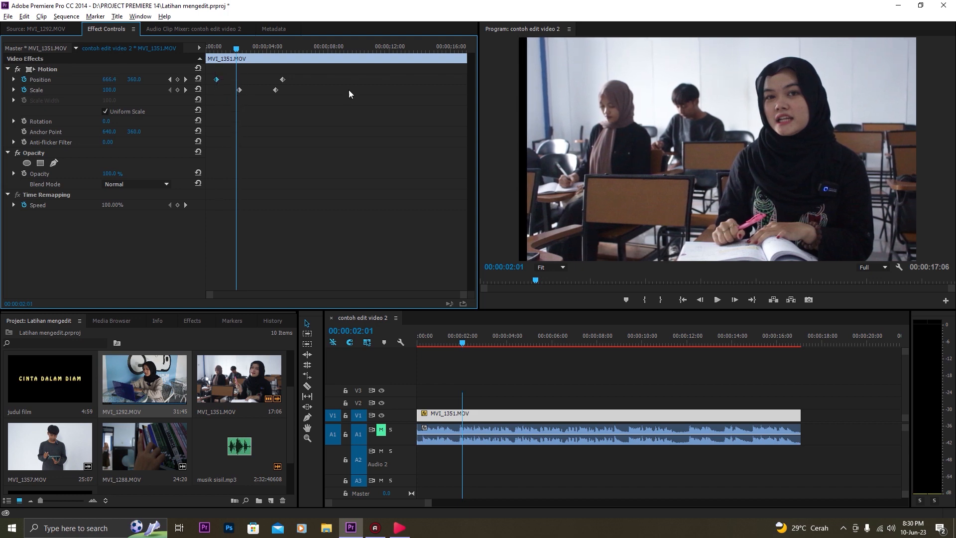
{"action": "left_click_drag", "start_coordinate": [282, 80], "coordinate": [261, 82]}
{"action": "left_click_drag", "start_coordinate": [227, 45], "coordinate": [209, 46]}
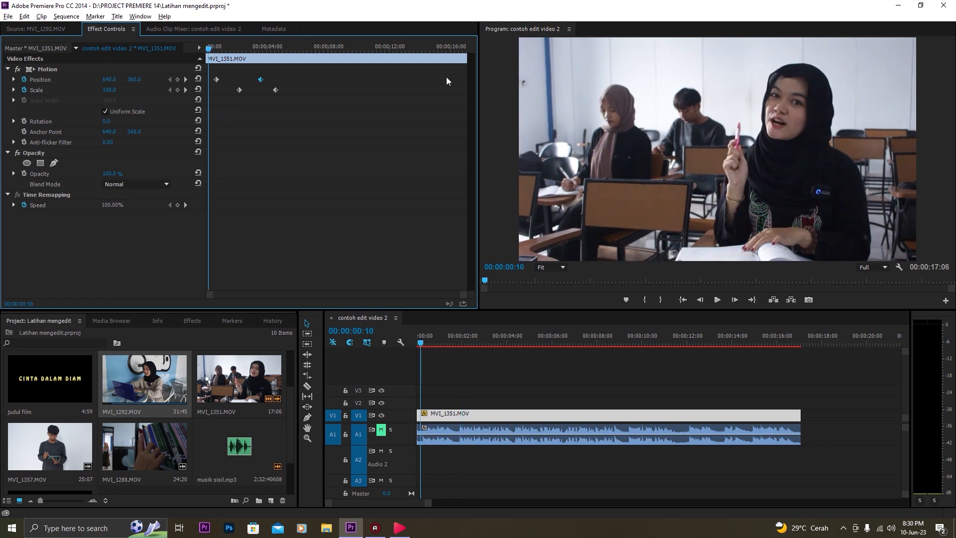
{"action": "key", "text": "space"}
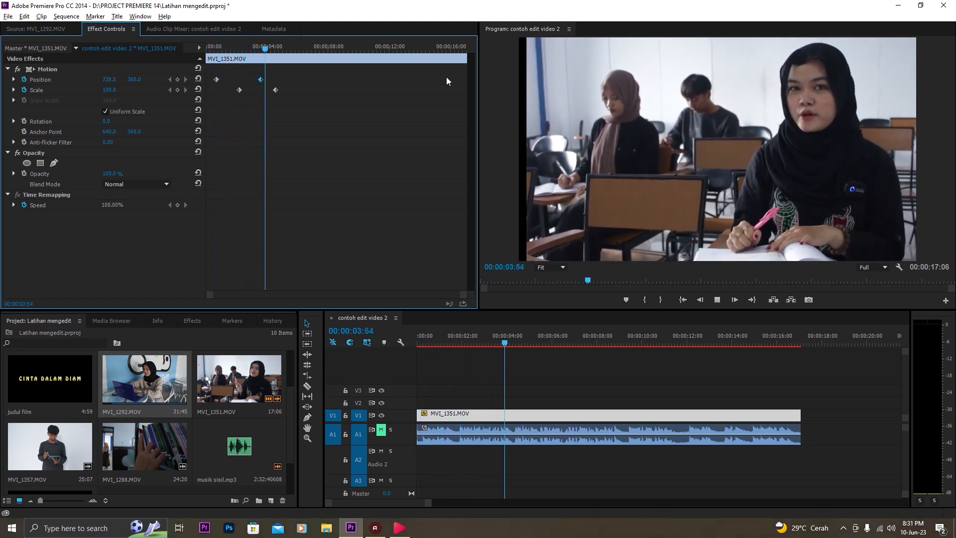
{"action": "key", "text": "space"}
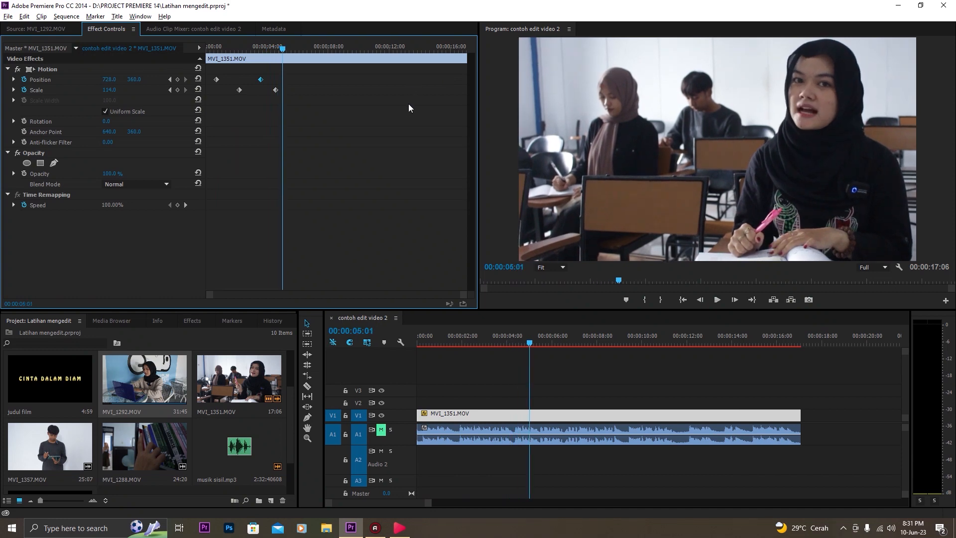
Delete the clip's Position and Scale keyframes and turn off their animation
{"action": "key", "text": "ctrl+z"}
{"action": "key", "text": "ctrl+z"}
{"action": "left_click_drag", "start_coordinate": [218, 74], "coordinate": [329, 115]}
{"action": "key", "text": "Delete"}
{"action": "left_click", "coordinate": [24, 79]}
Set the clip's scale to 180 and enlarge it further to about 1200
{"action": "left_click", "coordinate": [109, 90]}
{"action": "type", "text": "180"}
{"action": "key", "text": "Return"}
{"action": "left_click_drag", "start_coordinate": [109, 90], "coordinate": [623, 90]}
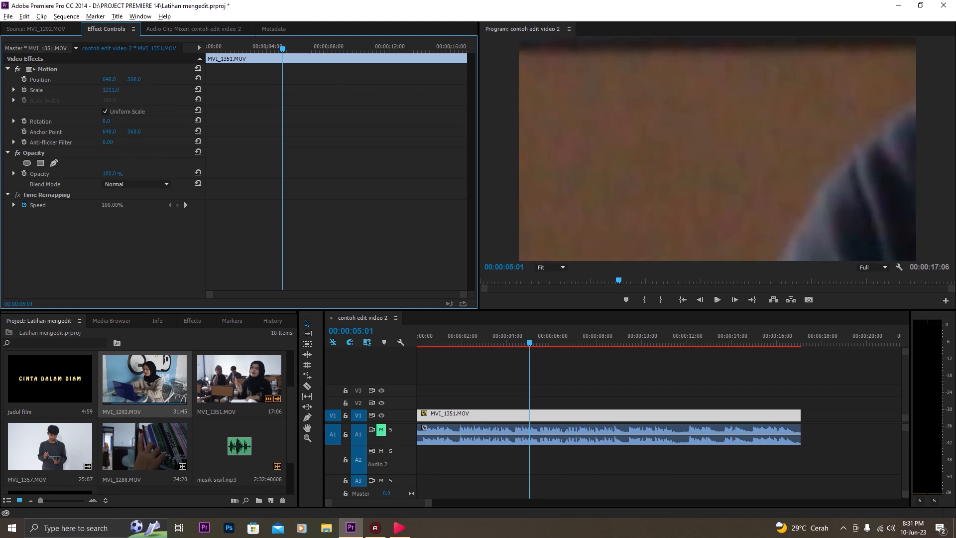
Frame the speaker's face using a scale of about 586 and a position of about -486, 1116, and reset both properties
{"action": "left_click_drag", "start_coordinate": [135, 79], "coordinate": [537, 79]}
{"action": "left_click_drag", "start_coordinate": [109, 80], "coordinate": [0, 80]}
{"action": "left_click_drag", "start_coordinate": [114, 91], "coordinate": [0, 90]}
{"action": "left_click_drag", "start_coordinate": [118, 81], "coordinate": [333, 79]}
{"action": "left_click_drag", "start_coordinate": [115, 90], "coordinate": [20, 90]}
{"action": "left_click_drag", "start_coordinate": [135, 80], "coordinate": [16, 81]}
{"action": "left_click_drag", "start_coordinate": [113, 80], "coordinate": [24, 80]}
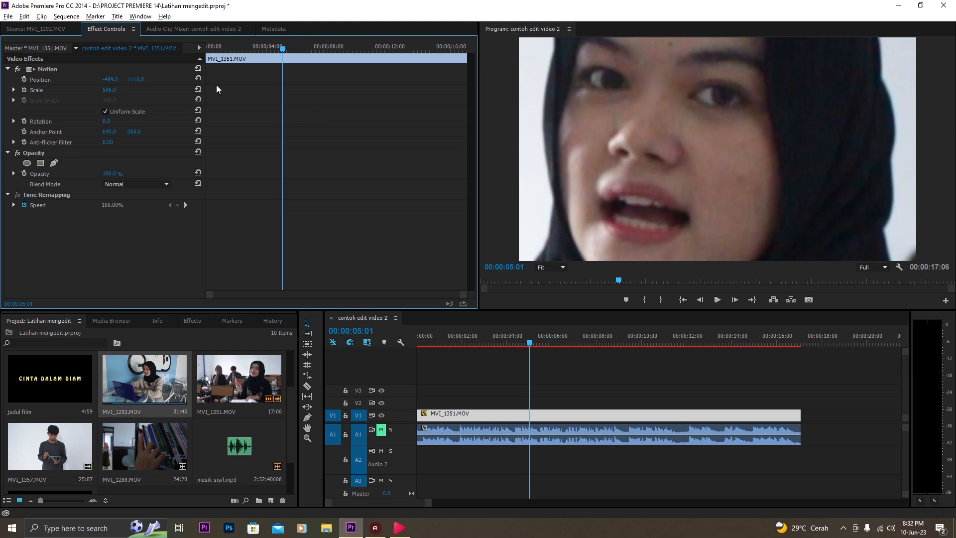
{"action": "left_click", "coordinate": [199, 79]}
{"action": "left_click", "coordinate": [198, 89]}
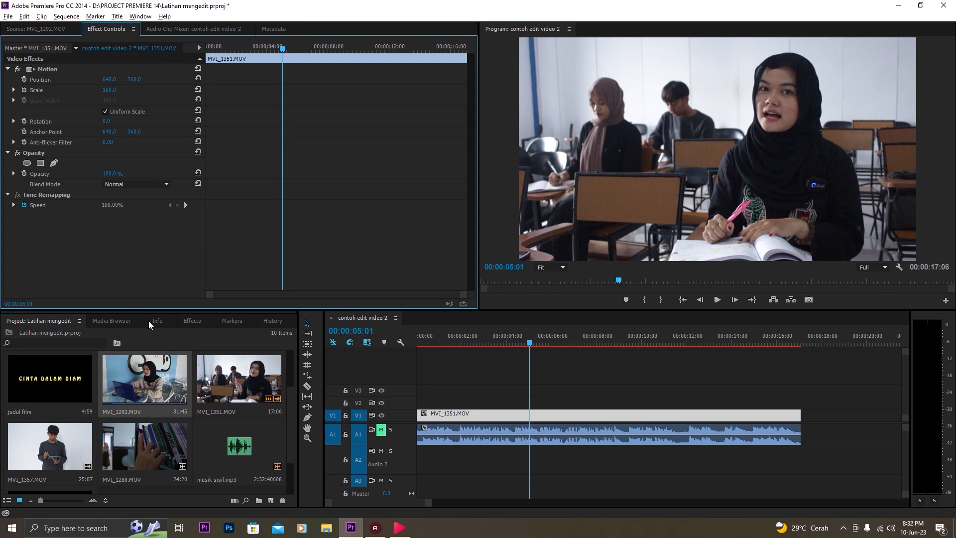
Show the effects library and look through its Video Transitions categories
{"action": "left_click", "coordinate": [192, 322]}
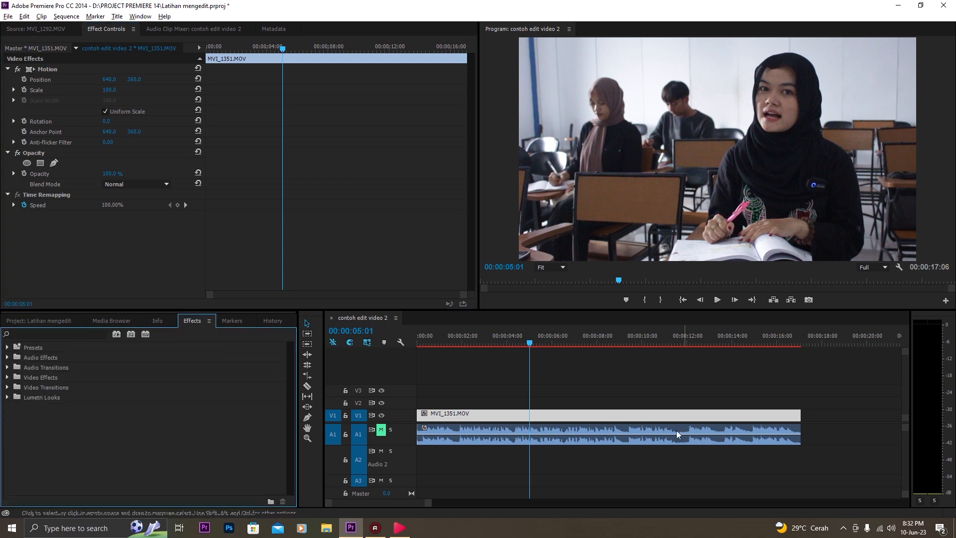
{"action": "left_click", "coordinate": [6, 400]}
{"action": "left_click", "coordinate": [7, 398]}
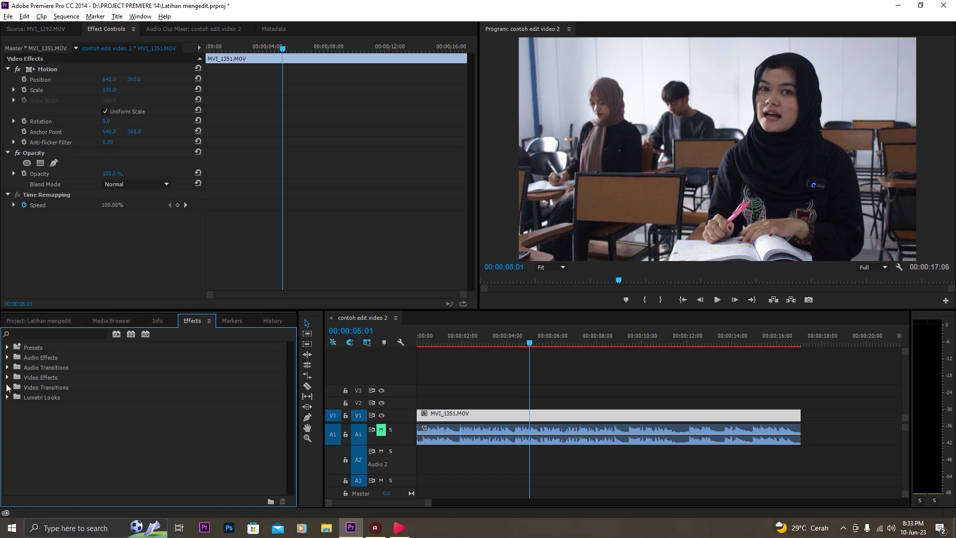
{"action": "left_click", "coordinate": [6, 388]}
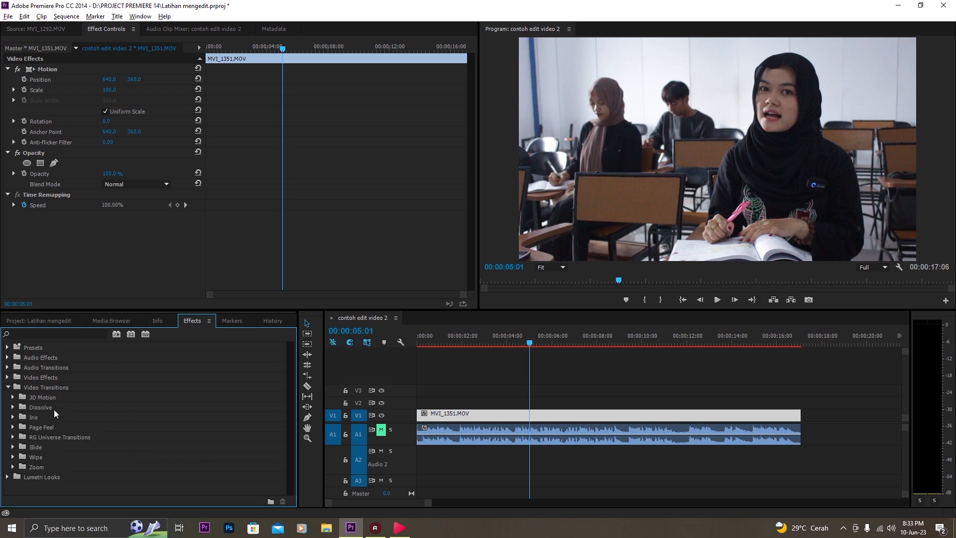
{"action": "left_click", "coordinate": [7, 388]}
Browse the Video Effects categories and expand Blur & Sharpen to list its effects
{"action": "left_click", "coordinate": [8, 377]}
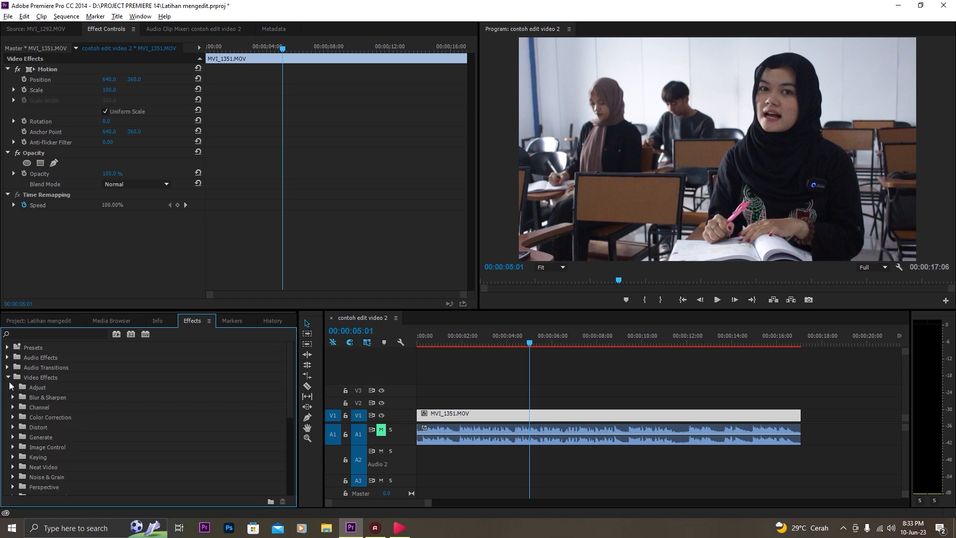
{"action": "scroll", "coordinate": [58, 412], "scroll_direction": "down", "scroll_amount": 4}
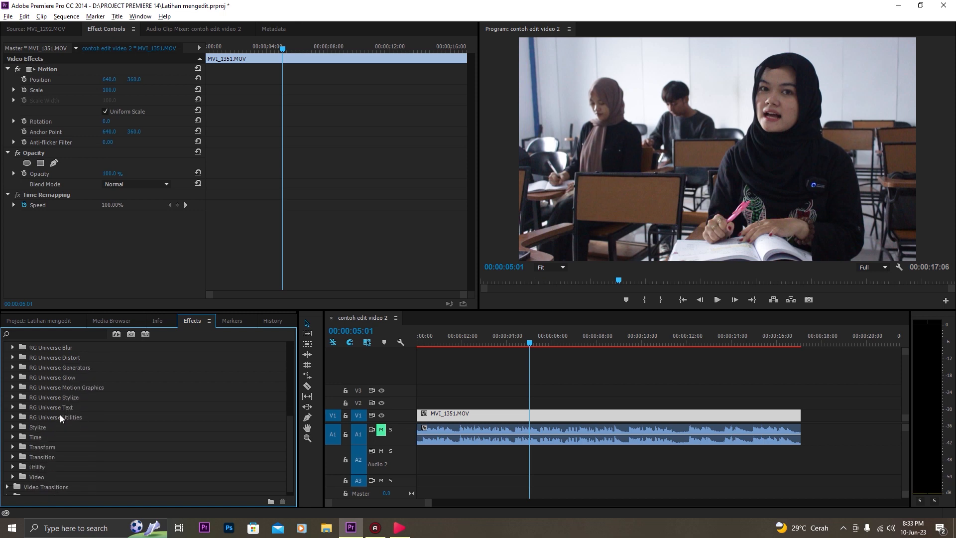
{"action": "scroll", "coordinate": [60, 414], "scroll_direction": "down", "scroll_amount": 2}
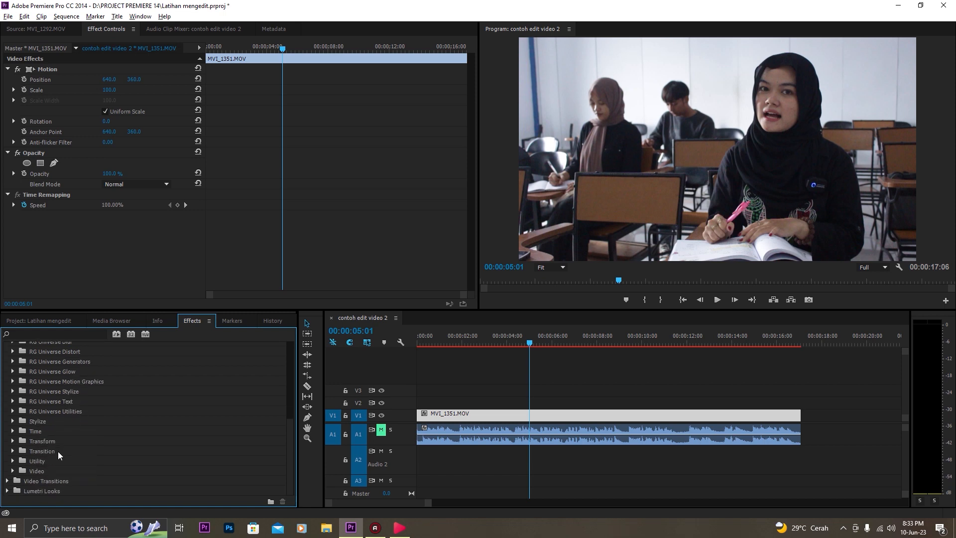
{"action": "scroll", "coordinate": [13, 452], "scroll_direction": "up", "scroll_amount": 4}
{"action": "scroll", "coordinate": [18, 422], "scroll_direction": "up", "scroll_amount": 2}
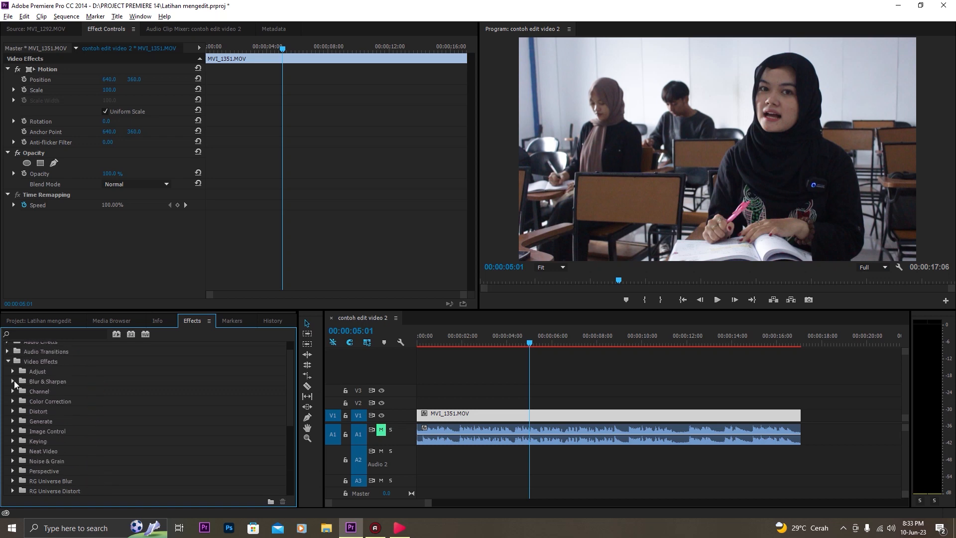
{"action": "left_click", "coordinate": [14, 382]}
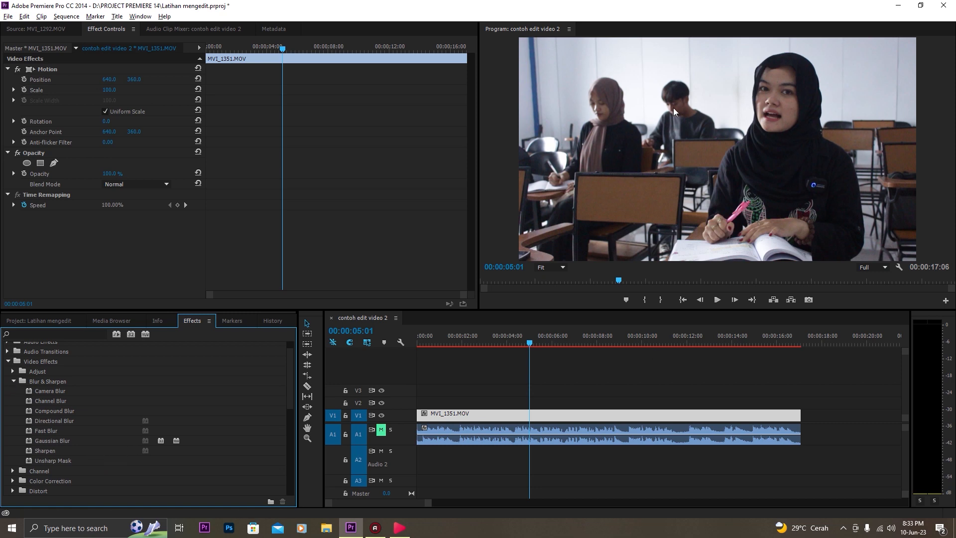
Play the sequence from its start and stop at 00:00:02:34
{"action": "left_click_drag", "start_coordinate": [459, 341], "coordinate": [371, 353]}
{"action": "key", "text": "space"}
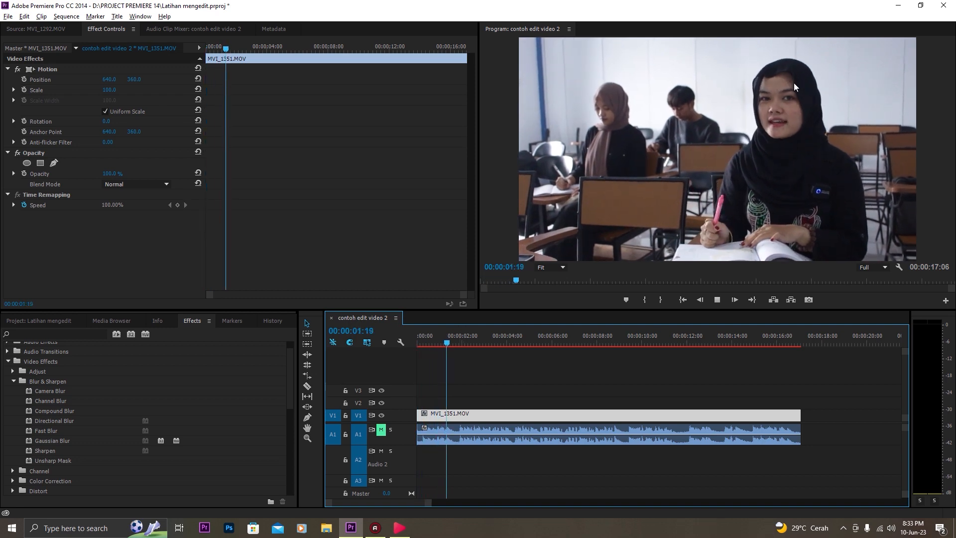
{"action": "key", "text": "space"}
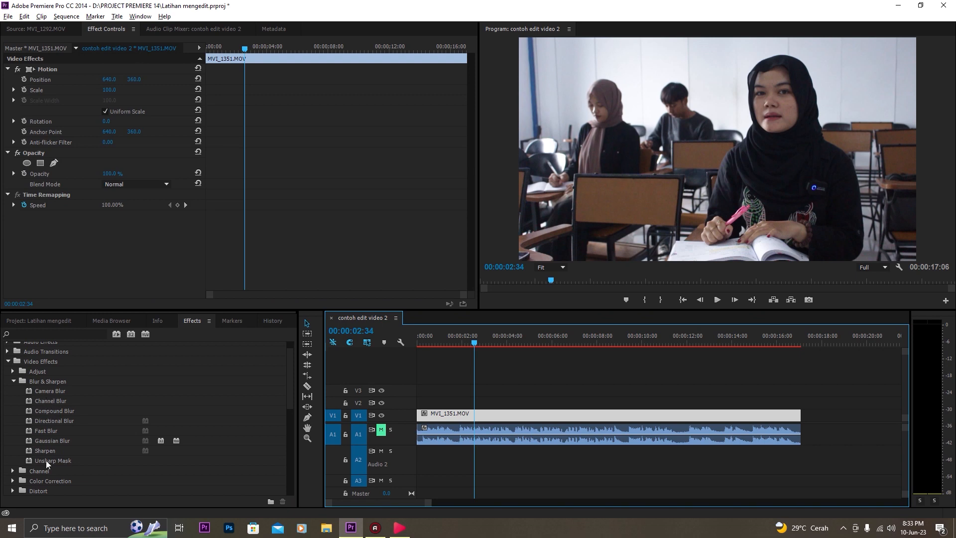
Apply Camera Blur to the MVI_1351.MOV clip and reduce its Percent Blur to 0 at 00:00:00:58
{"action": "left_click_drag", "start_coordinate": [59, 391], "coordinate": [446, 418]}
{"action": "left_click_drag", "start_coordinate": [475, 342], "coordinate": [438, 344]}
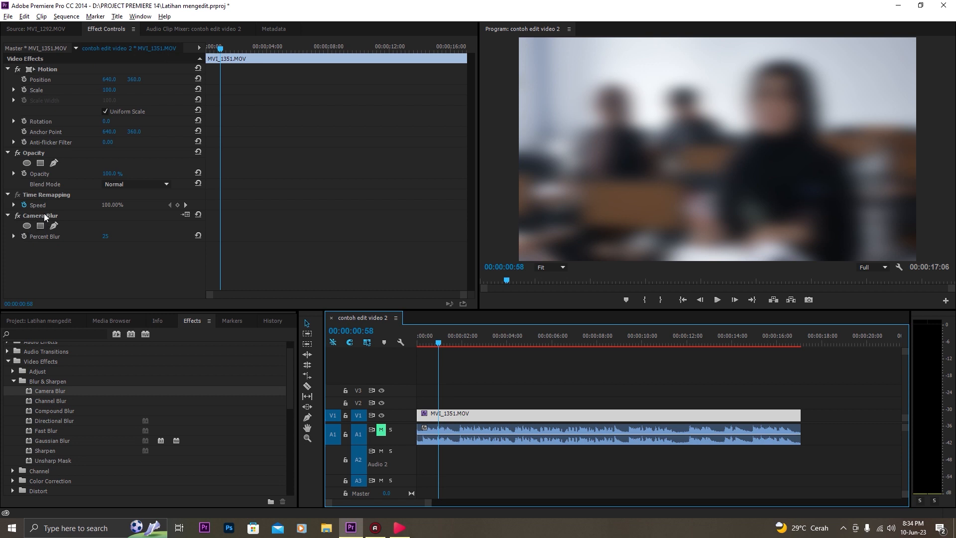
{"action": "mouse_move", "coordinate": [103, 237]}
{"action": "left_mouse_down"}
{"action": "mouse_move", "coordinate": [122, 238]}
{"action": "mouse_move", "coordinate": [114, 238]}
{"action": "left_mouse_up"}
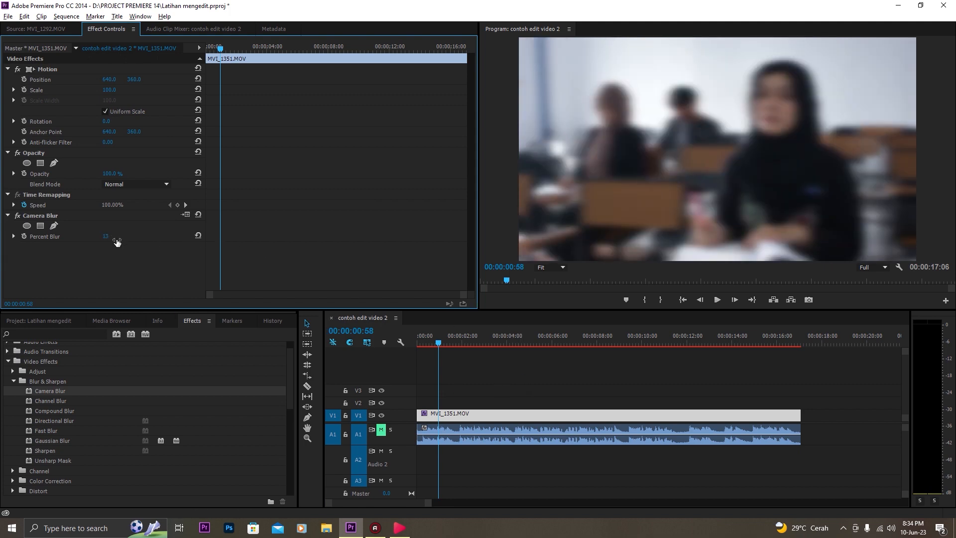
{"action": "left_click_drag", "start_coordinate": [116, 241], "coordinate": [115, 238]}
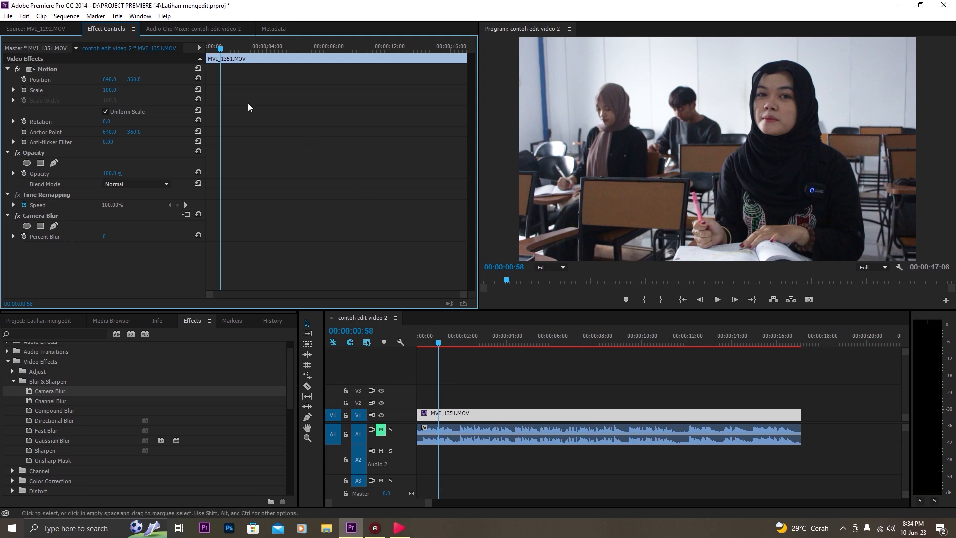
Add a Percent Blur keyframe of 18 at the sequence start, and play forward to 00:00:01:51
{"action": "key", "text": "Home"}
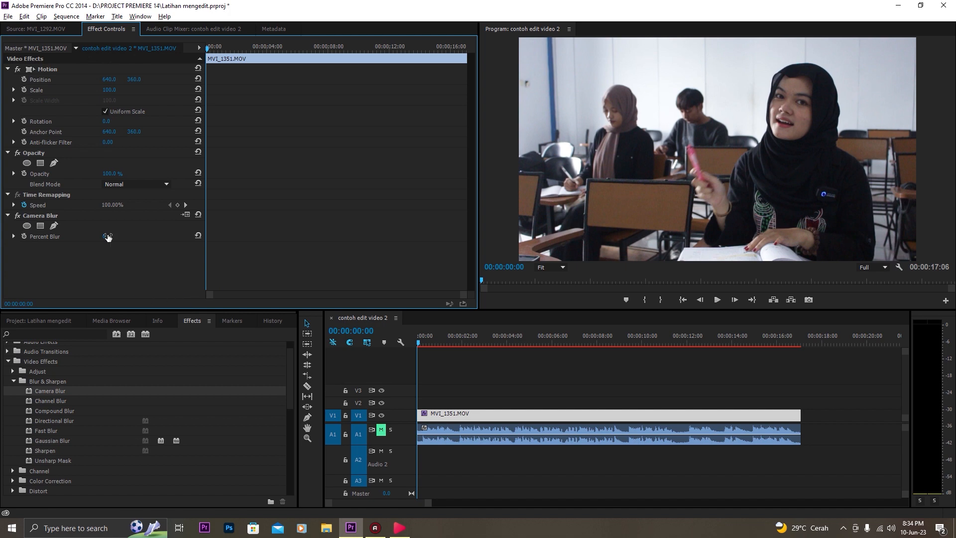
{"action": "left_click_drag", "start_coordinate": [108, 237], "coordinate": [113, 238]}
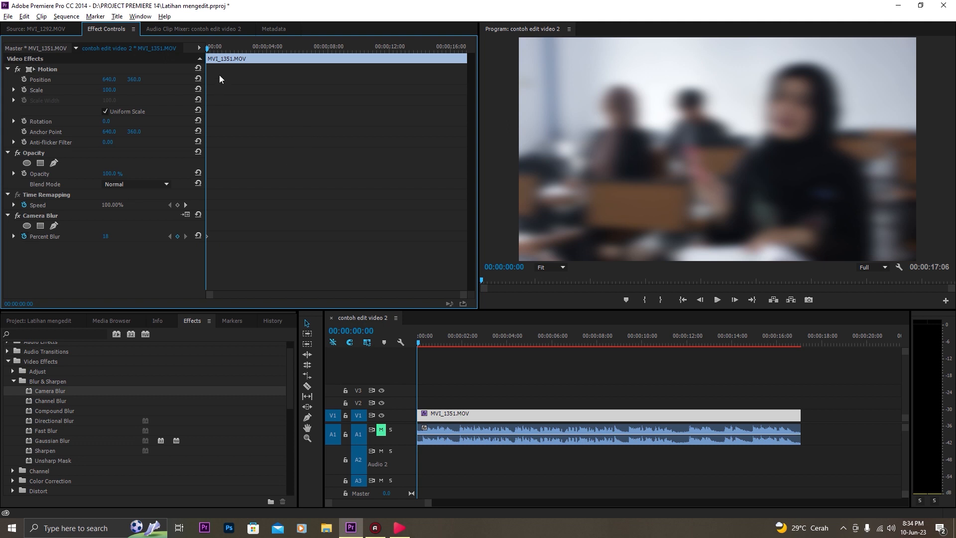
{"action": "key", "text": "space"}
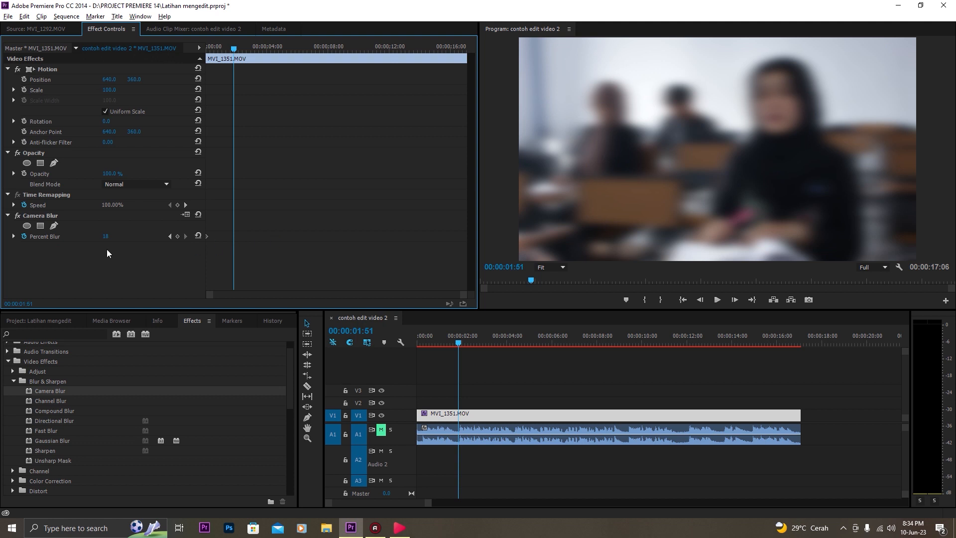
{"action": "left_click_drag", "start_coordinate": [108, 240], "coordinate": [98, 240]}
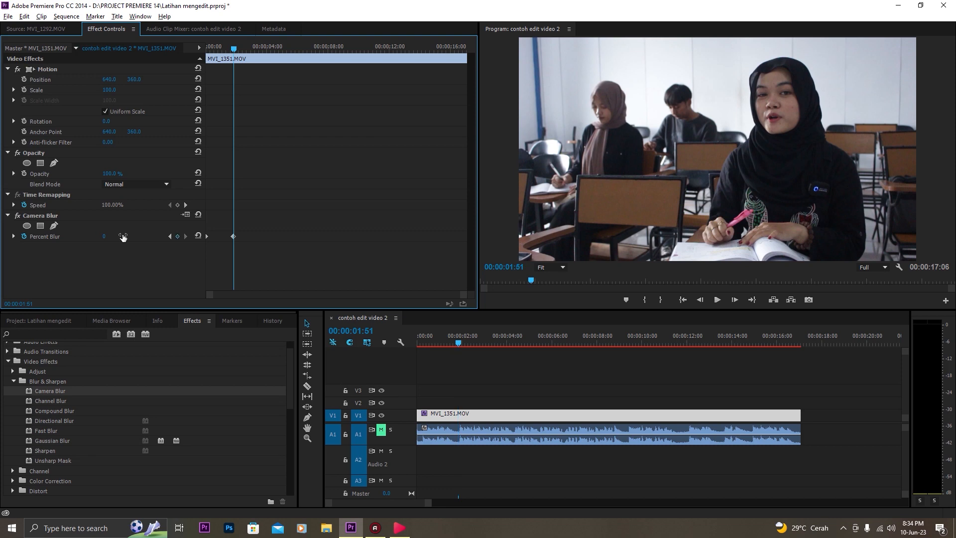
{"action": "key", "text": "ctrl+z"}
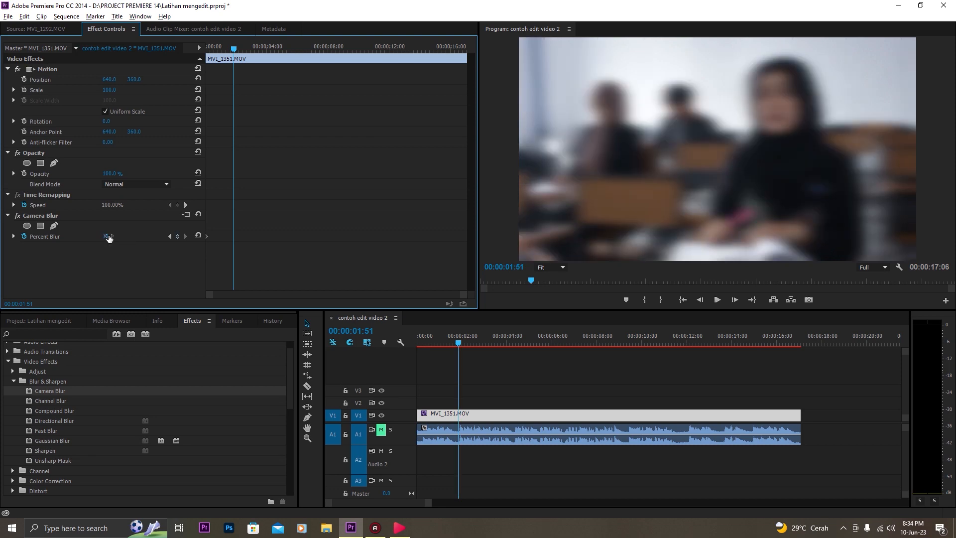
{"action": "left_click_drag", "start_coordinate": [109, 238], "coordinate": [98, 238]}
{"action": "key", "text": "ctrl+z"}
Set the Camera Blur's Percent Blur to 0 at 00:00:01:51 as a second keyframe
{"action": "left_click", "coordinate": [115, 237]}
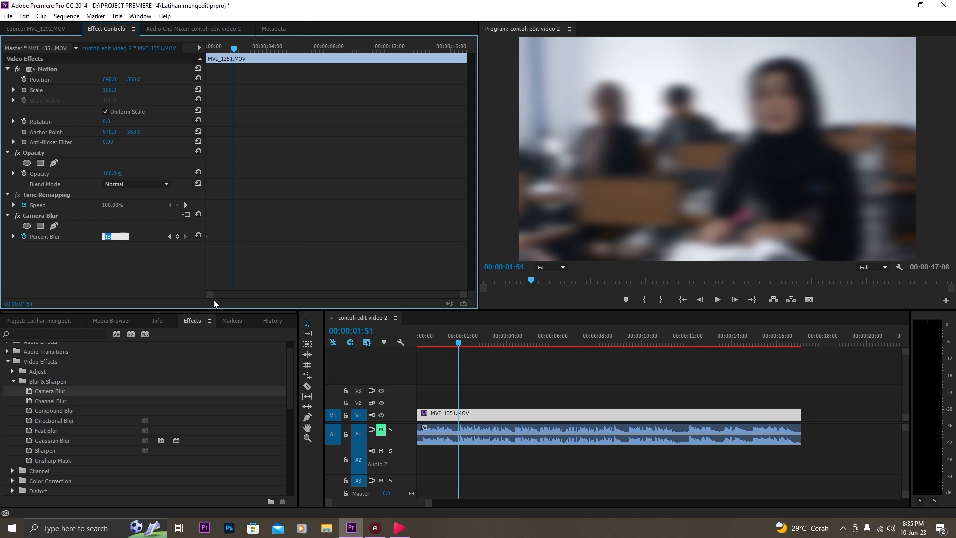
{"action": "type", "text": "0"}
{"action": "key", "text": "Return"}
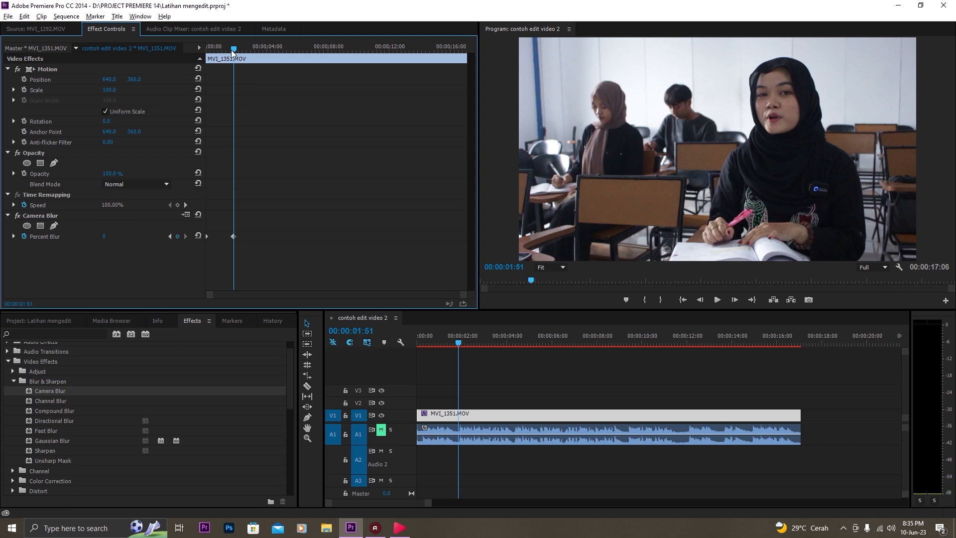
Play the blur animation from the sequence start twice and return the playhead to 00:00:00:00
{"action": "left_click_drag", "start_coordinate": [235, 51], "coordinate": [138, 73]}
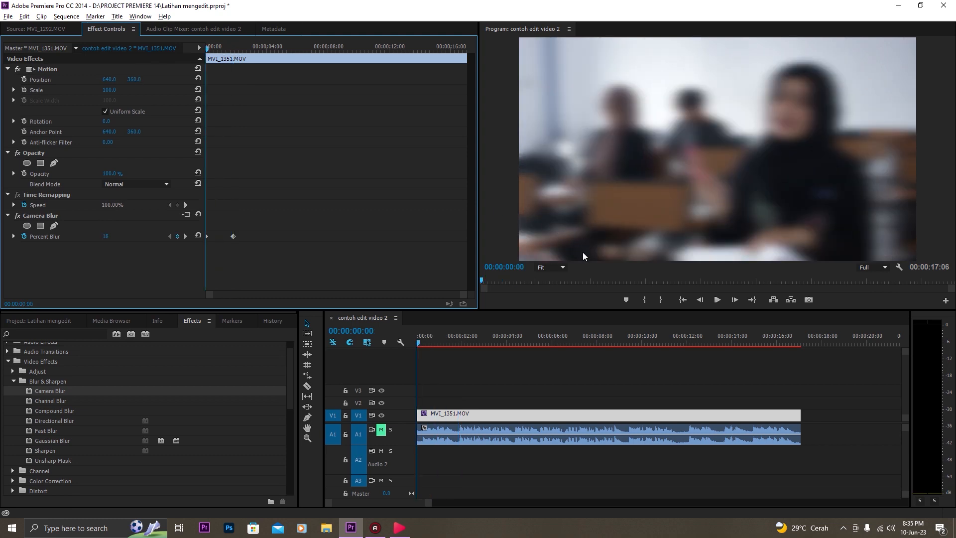
{"action": "key", "text": "space"}
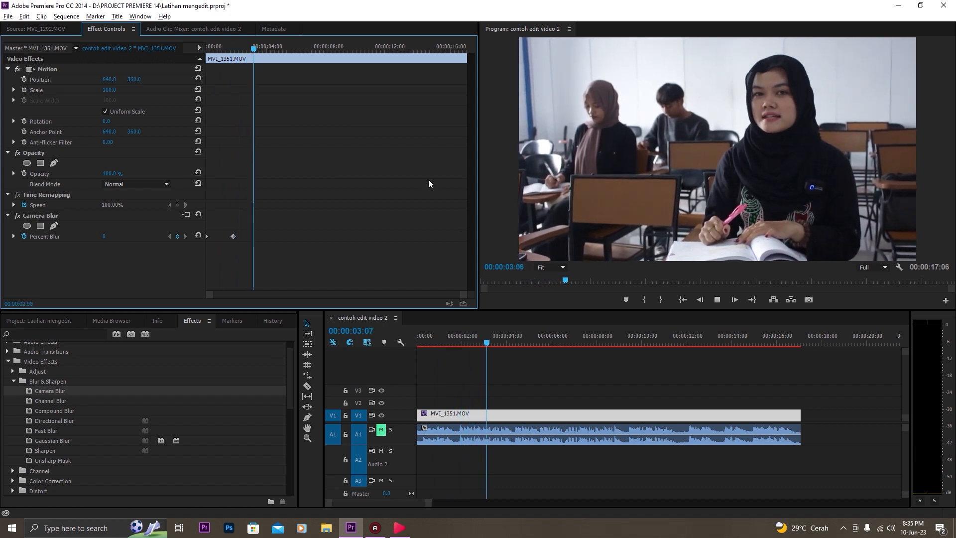
{"action": "left_click_drag", "start_coordinate": [261, 51], "coordinate": [140, 67]}
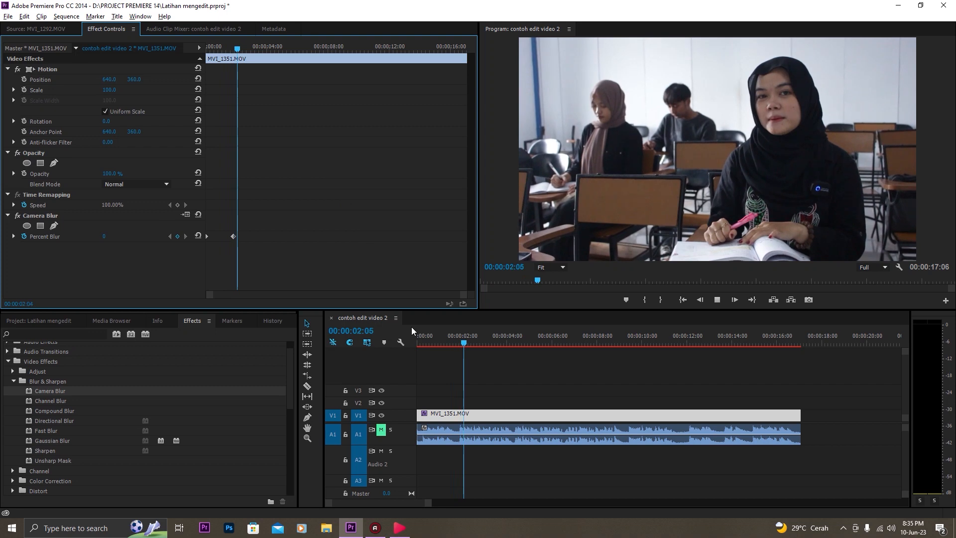
{"action": "key", "text": "space"}
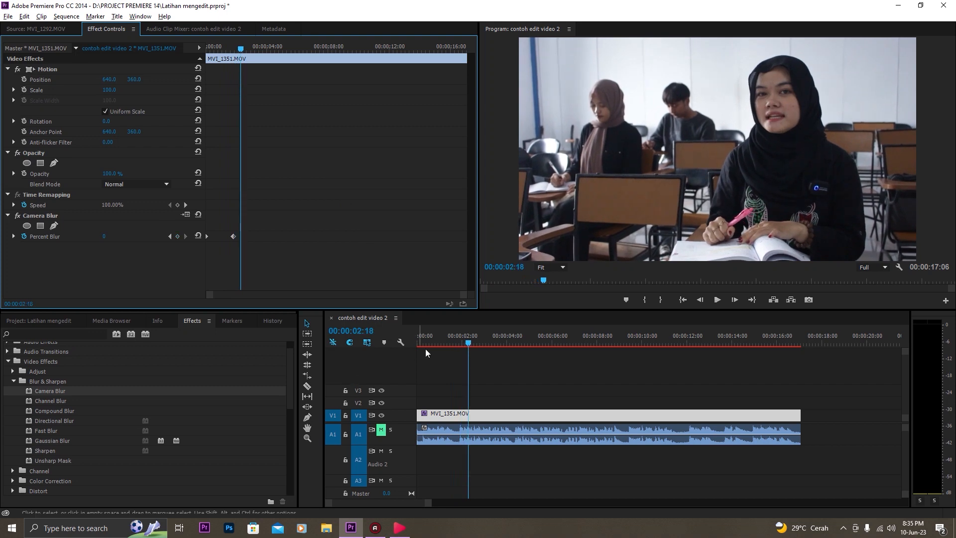
{"action": "left_click_drag", "start_coordinate": [465, 342], "coordinate": [398, 344]}
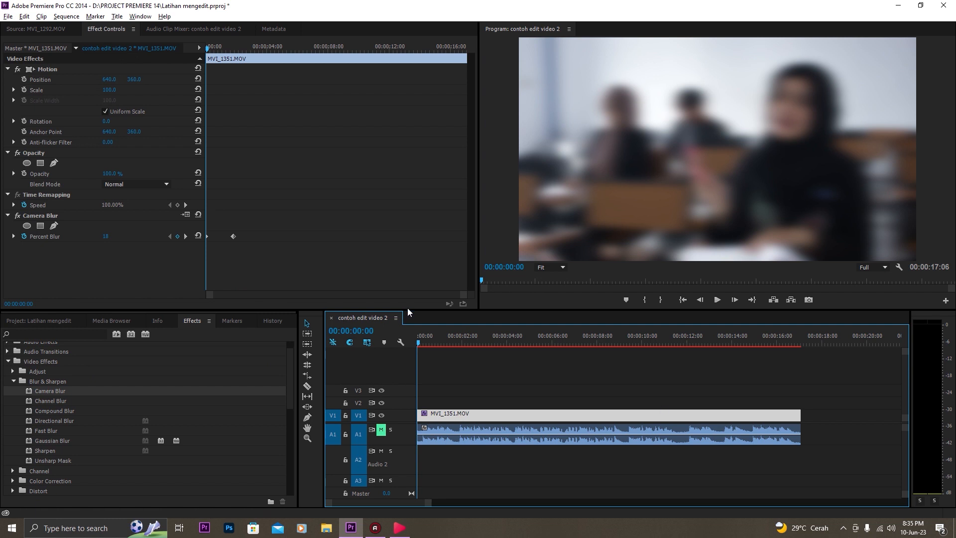
Create a new title named judul
{"action": "left_click", "coordinate": [8, 17]}
{"action": "mouse_move", "coordinate": [15, 32]}
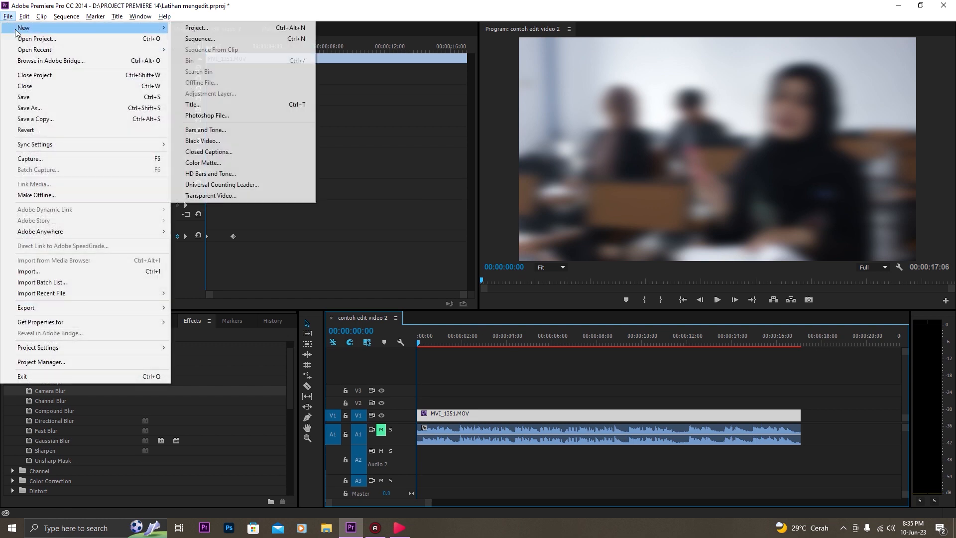
{"action": "left_click", "coordinate": [200, 105]}
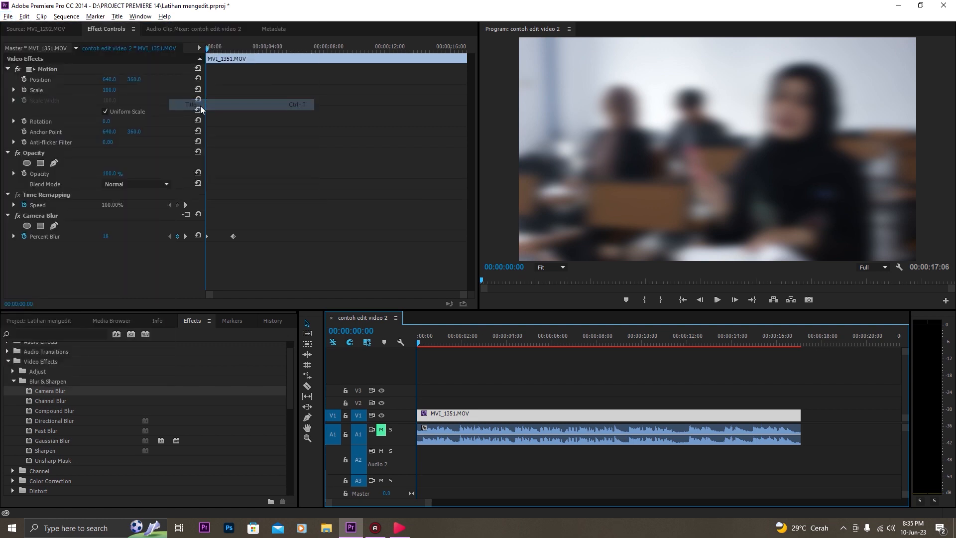
{"action": "type", "text": "judul"}
{"action": "key", "text": "Return"}
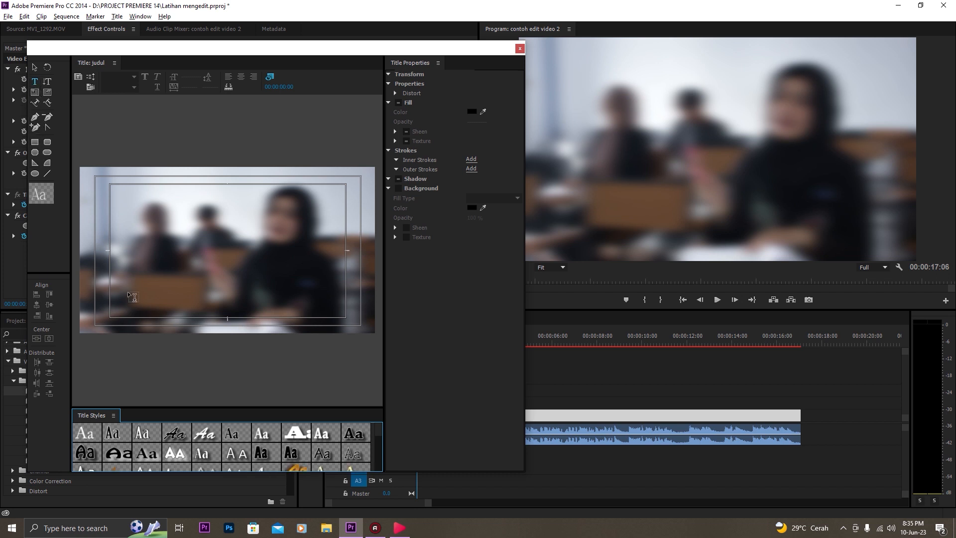
Add the text "Kabut" to the title, starting near the left edge of the title-safe area at mid-height
{"action": "left_click", "coordinate": [129, 249]}
{"action": "left_click", "coordinate": [129, 249]}
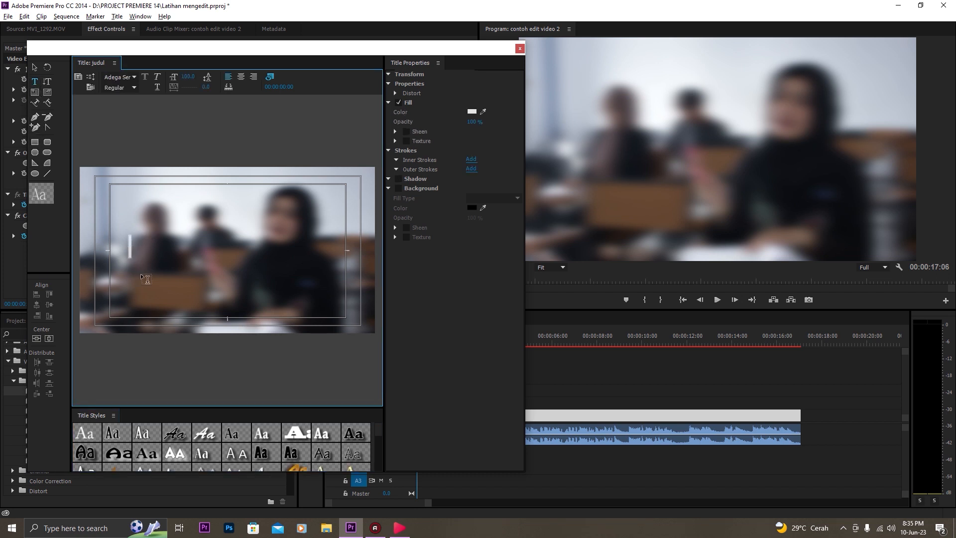
{"action": "type", "text": "Kabut"}
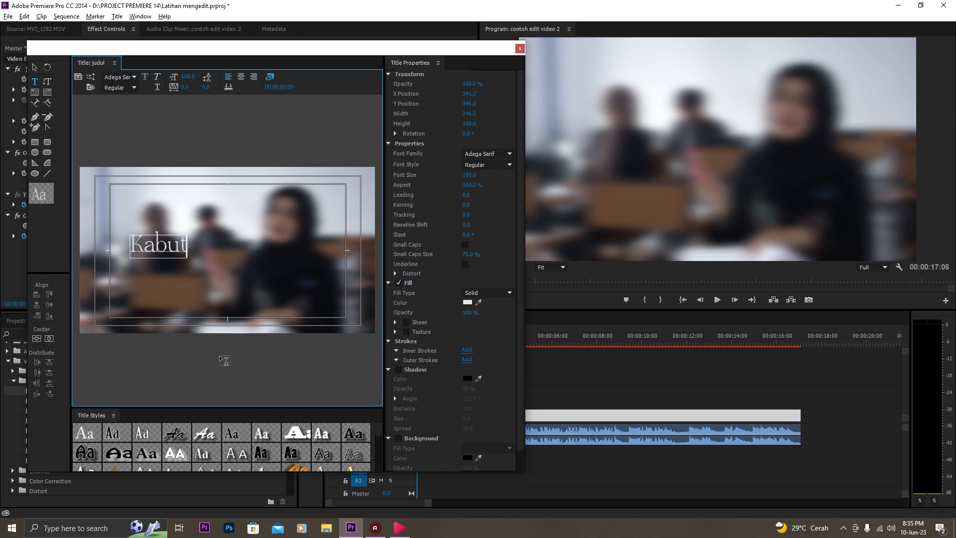
Format the title text in the Gotham font family with the Bold style
{"action": "key", "text": "ctrl+a"}
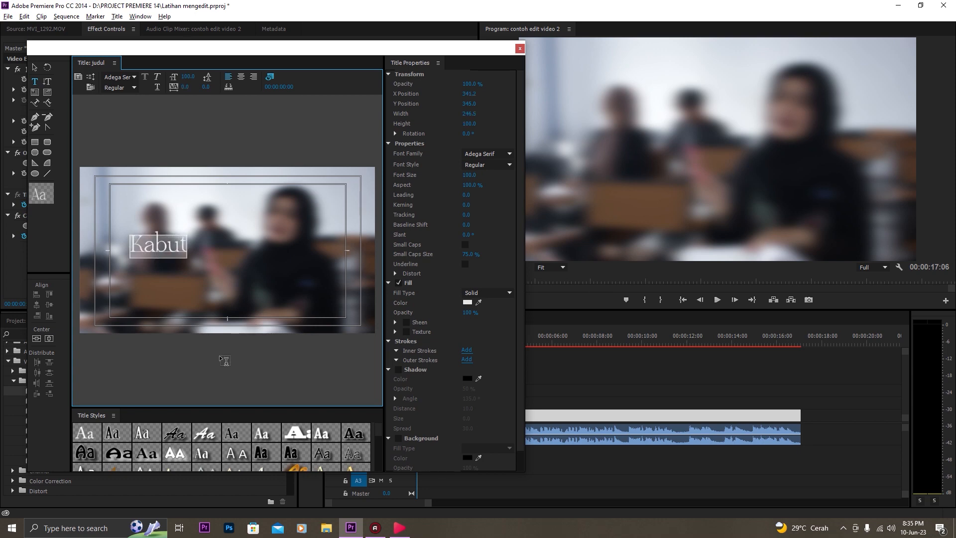
{"action": "left_click", "coordinate": [488, 154]}
{"action": "type", "text": "Gotham"}
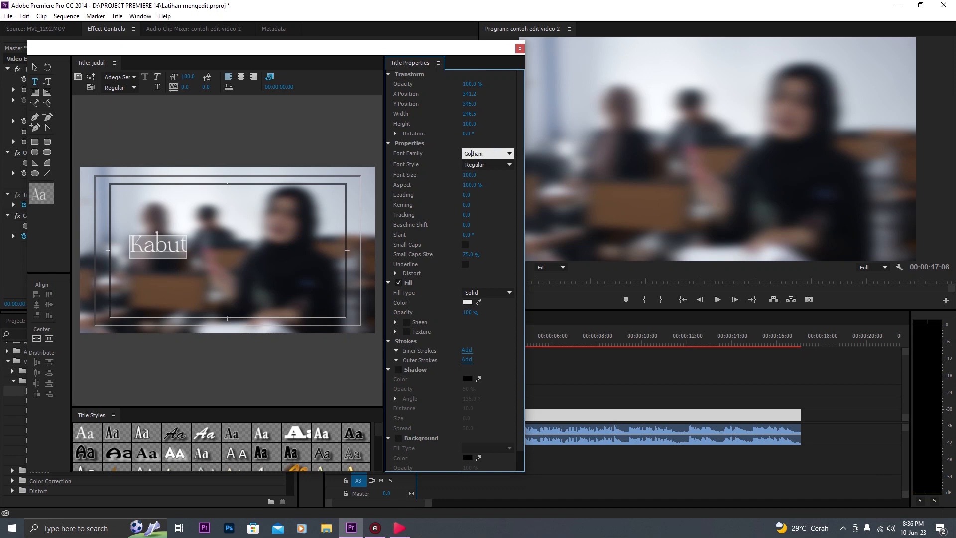
{"action": "key", "text": "Return"}
{"action": "left_click", "coordinate": [501, 165]}
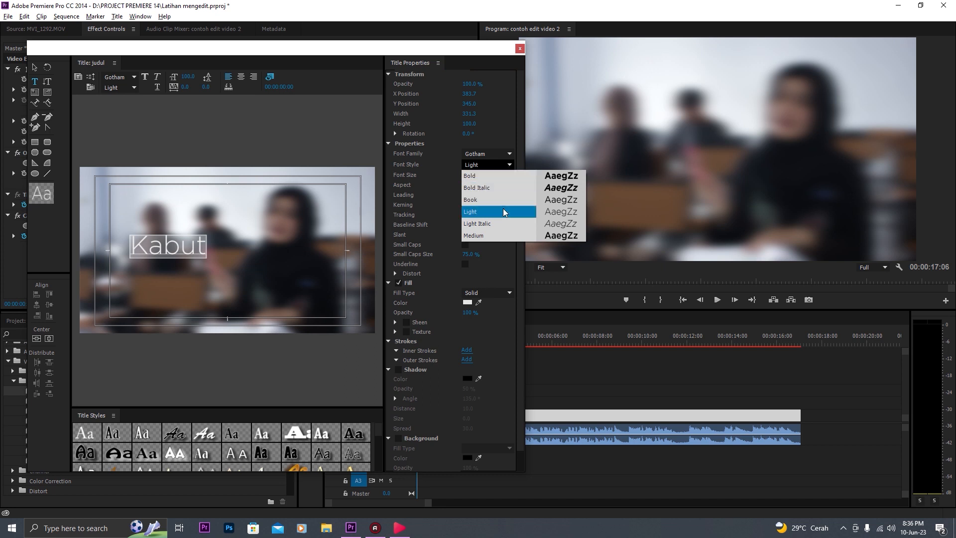
{"action": "left_click", "coordinate": [498, 177]}
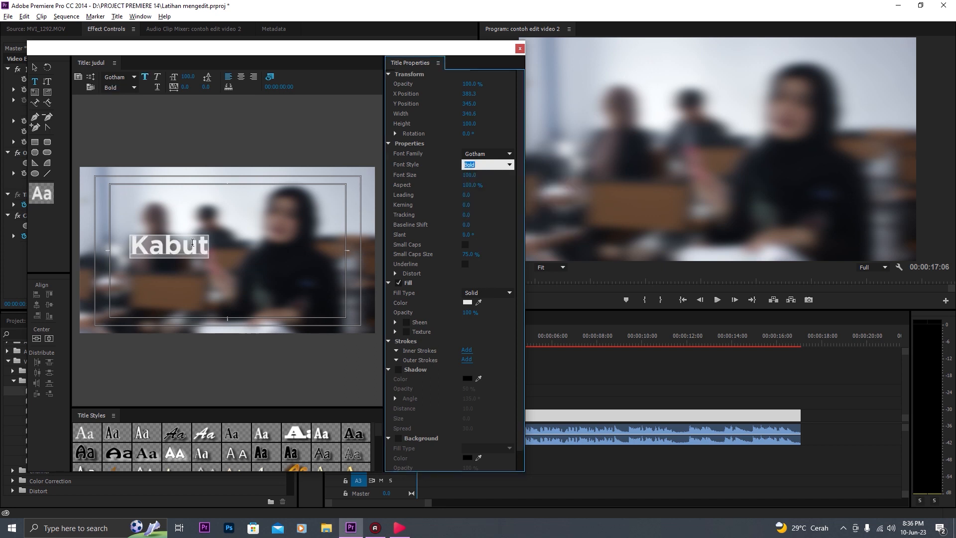
Retype the title text as "KABUT", centre it horizontally and vertically in the frame, and close the title editor
{"action": "double_click", "coordinate": [193, 243]}
{"action": "type", "text": "KABUT"}
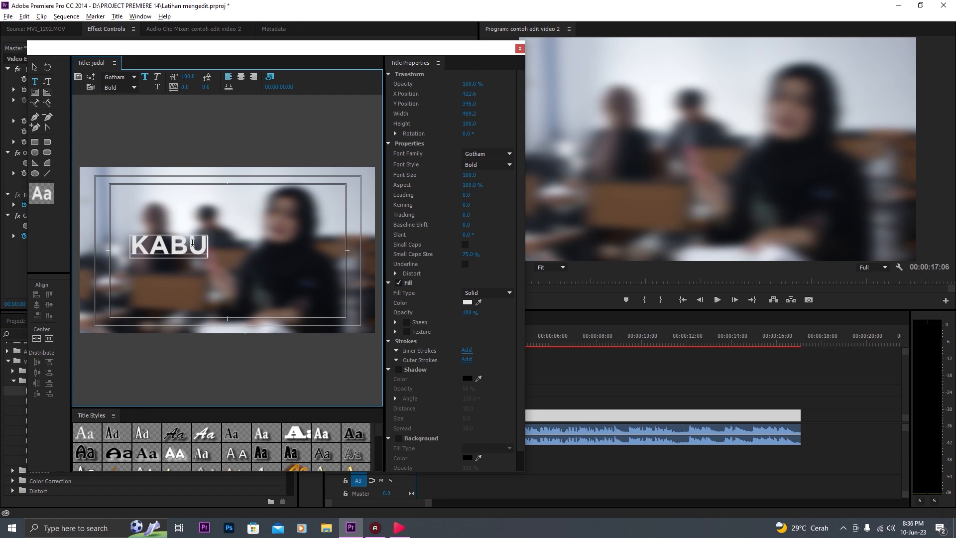
{"action": "left_click", "coordinate": [32, 65]}
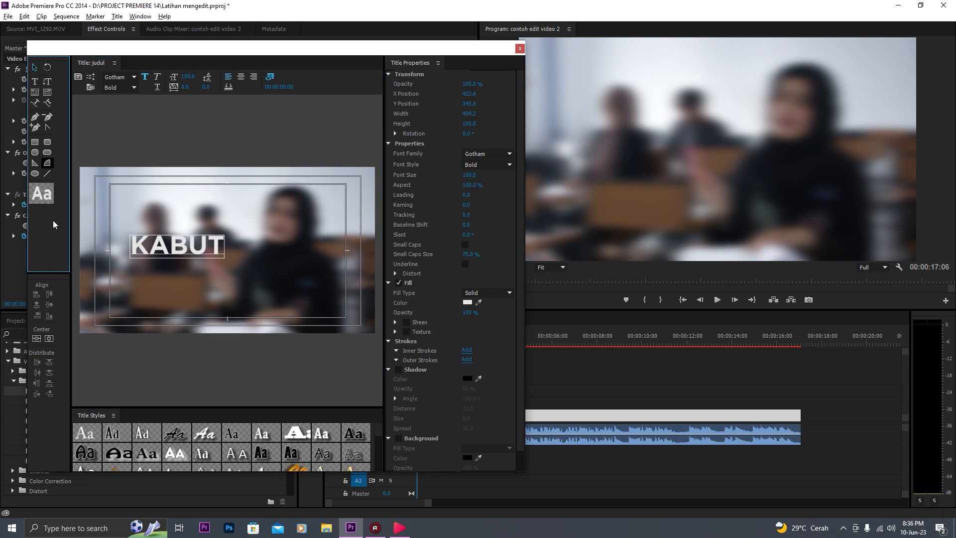
{"action": "left_click", "coordinate": [53, 342]}
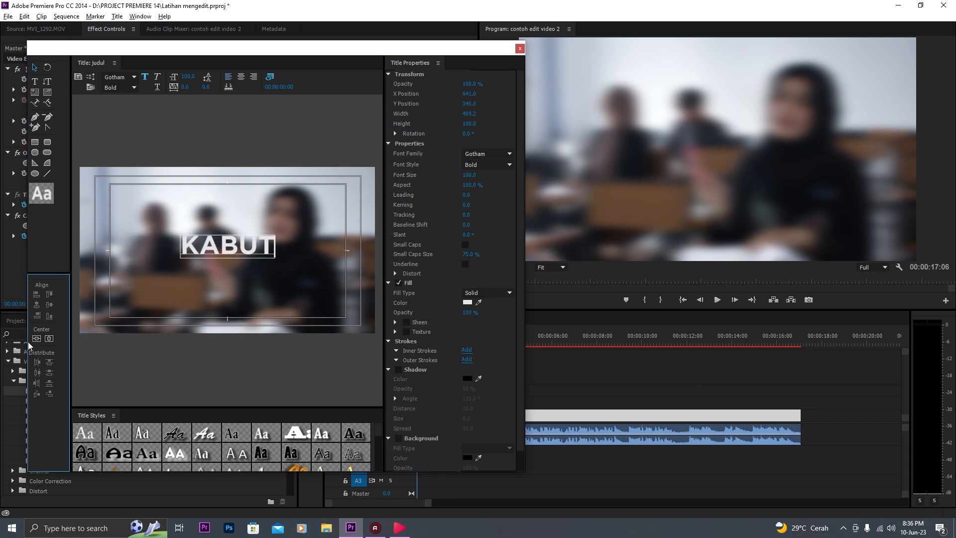
{"action": "left_click", "coordinate": [32, 340]}
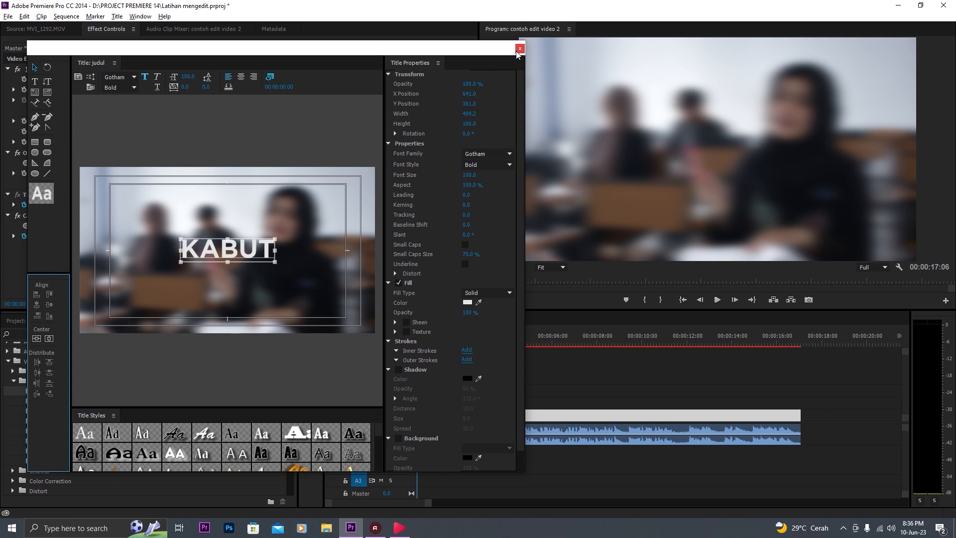
{"action": "left_click", "coordinate": [519, 50]}
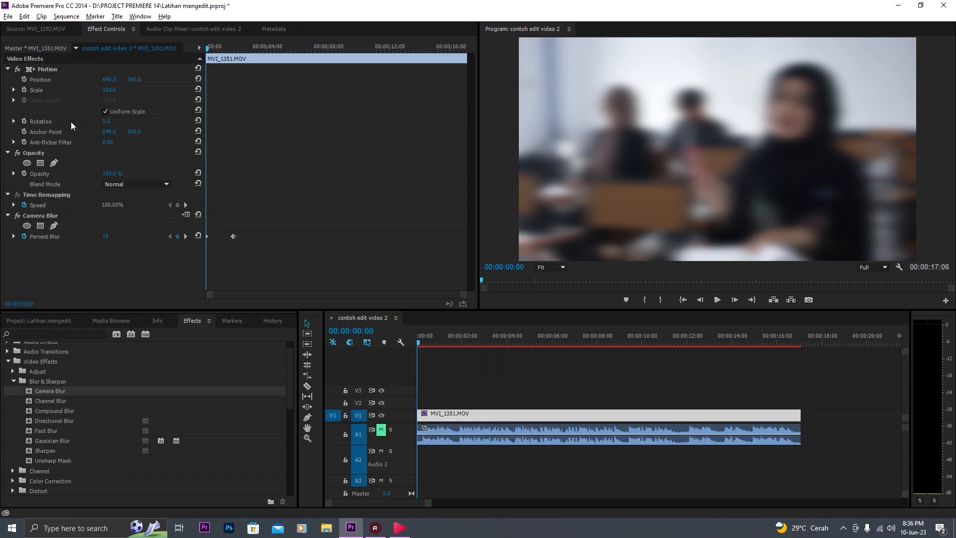
Place the judul title from the project on track V2 at the sequence start, above MVI_1351.MOV
{"action": "left_click", "coordinate": [56, 320]}
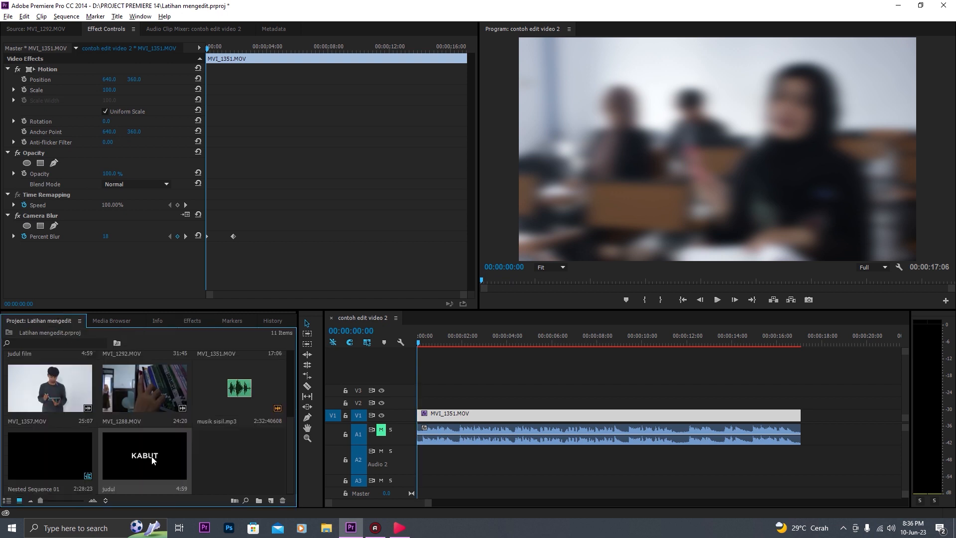
{"action": "left_click_drag", "start_coordinate": [147, 462], "coordinate": [423, 409]}
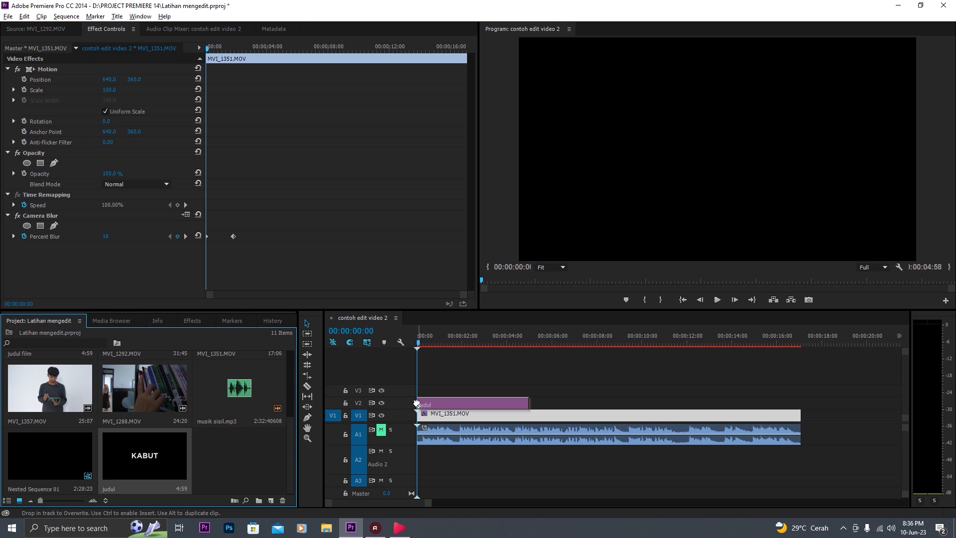
{"action": "key", "text": "backslash"}
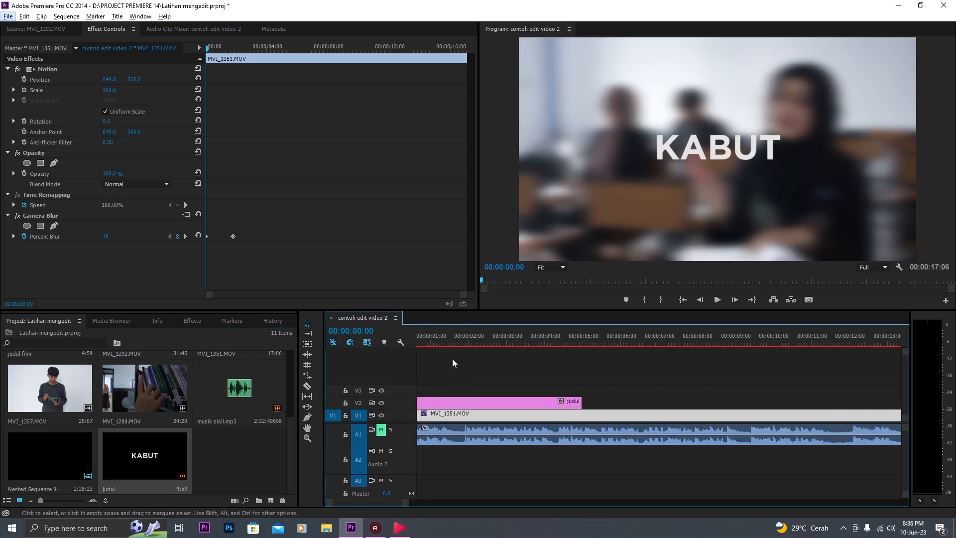
{"action": "key", "text": "minus"}
Play the sequence with the title from the start, stop at 00:00:01:05, and show the effects library
{"action": "key", "text": "space"}
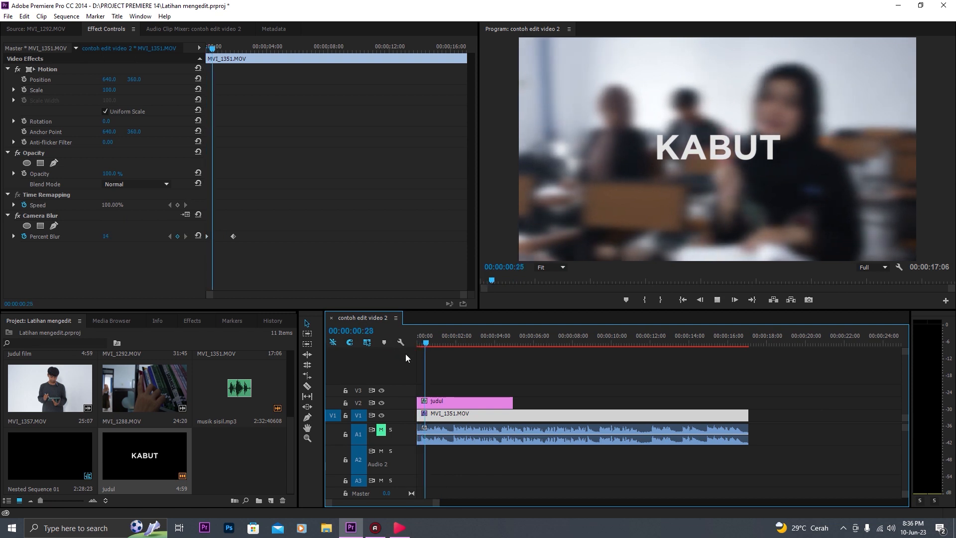
{"action": "key", "text": "space"}
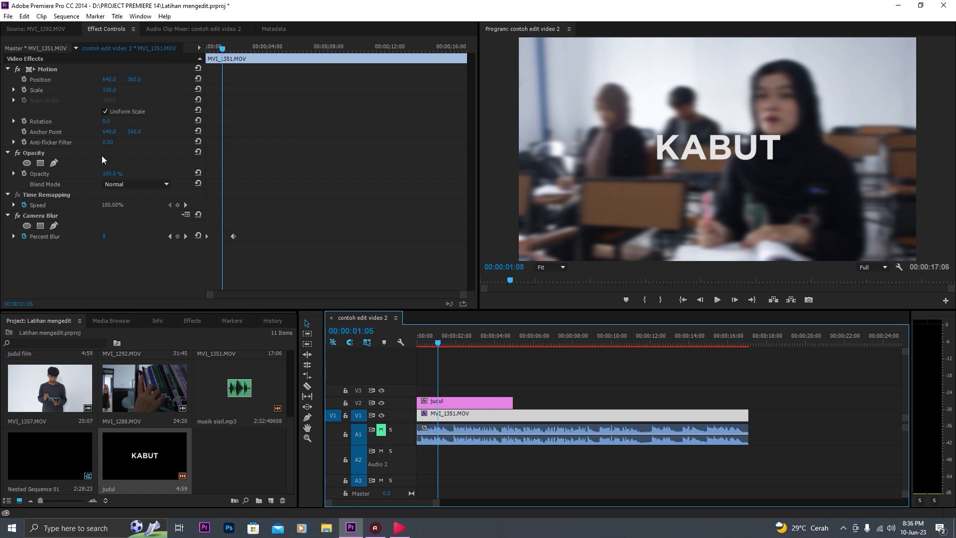
{"action": "left_click", "coordinate": [193, 321]}
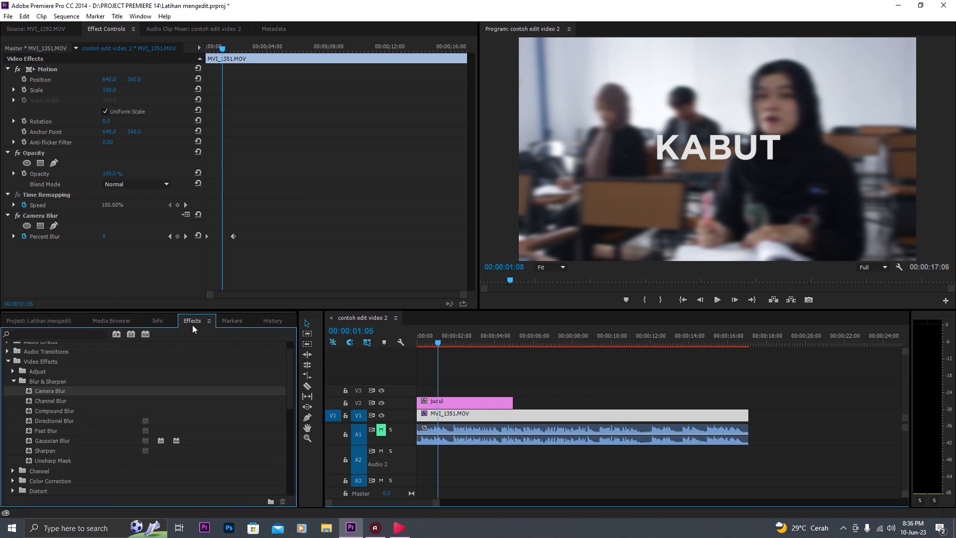
Find Film Dissolve among the Dissolve video transitions and apply it to the start of the judul title on V2
{"action": "scroll", "coordinate": [27, 443], "scroll_direction": "down", "scroll_amount": 5}
{"action": "scroll", "coordinate": [28, 446], "scroll_direction": "up", "scroll_amount": 3}
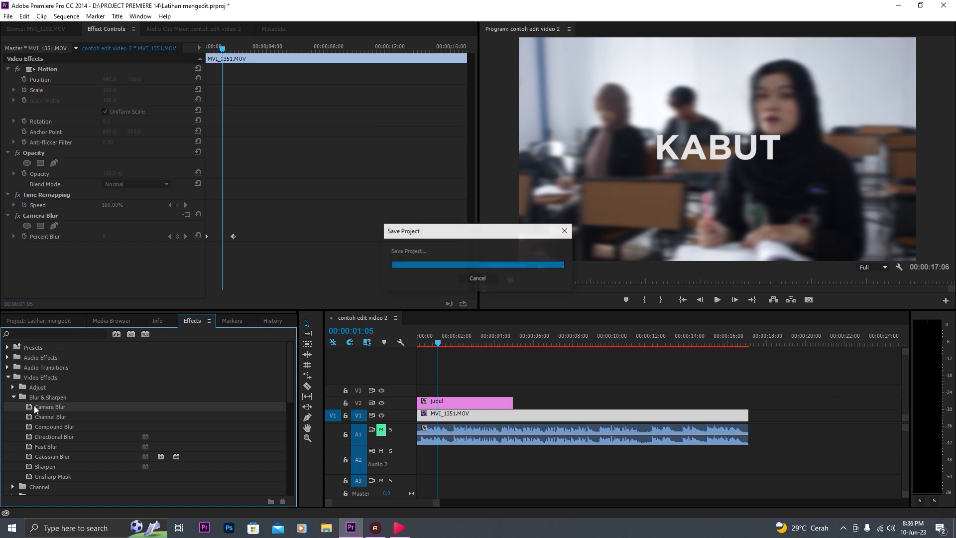
{"action": "scroll", "coordinate": [55, 388], "scroll_direction": "down", "scroll_amount": 10}
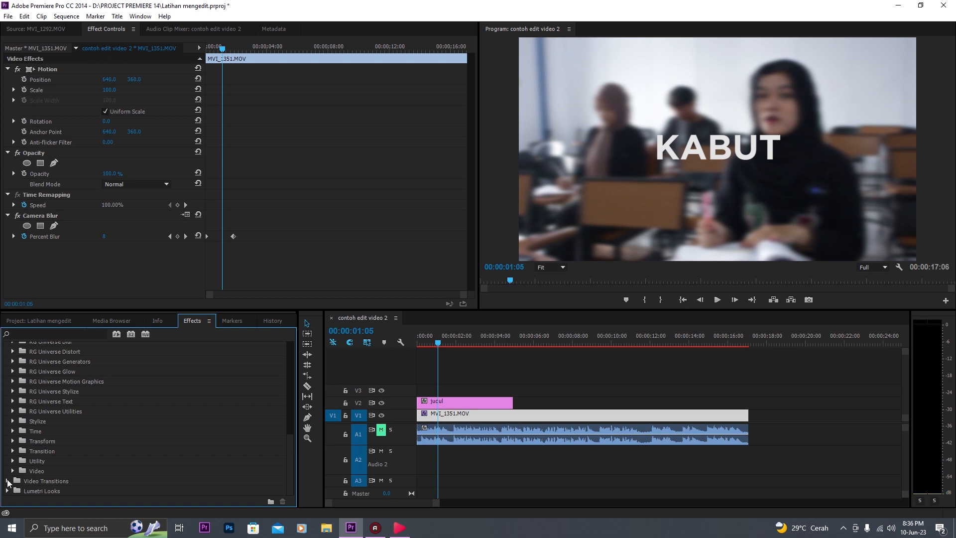
{"action": "left_click", "coordinate": [8, 482]}
{"action": "scroll", "coordinate": [64, 466], "scroll_direction": "down", "scroll_amount": 2}
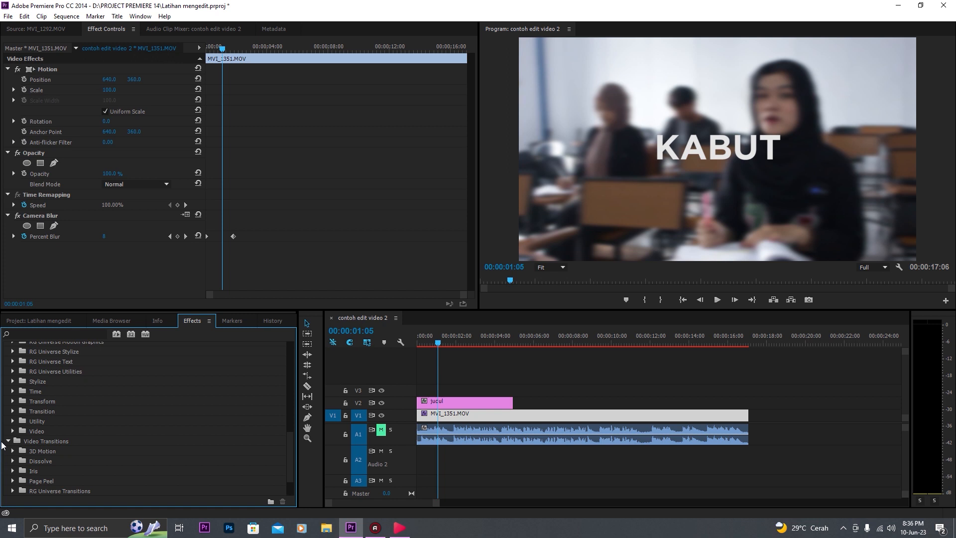
{"action": "scroll", "coordinate": [8, 443], "scroll_direction": "down", "scroll_amount": 1}
{"action": "left_click", "coordinate": [13, 441]}
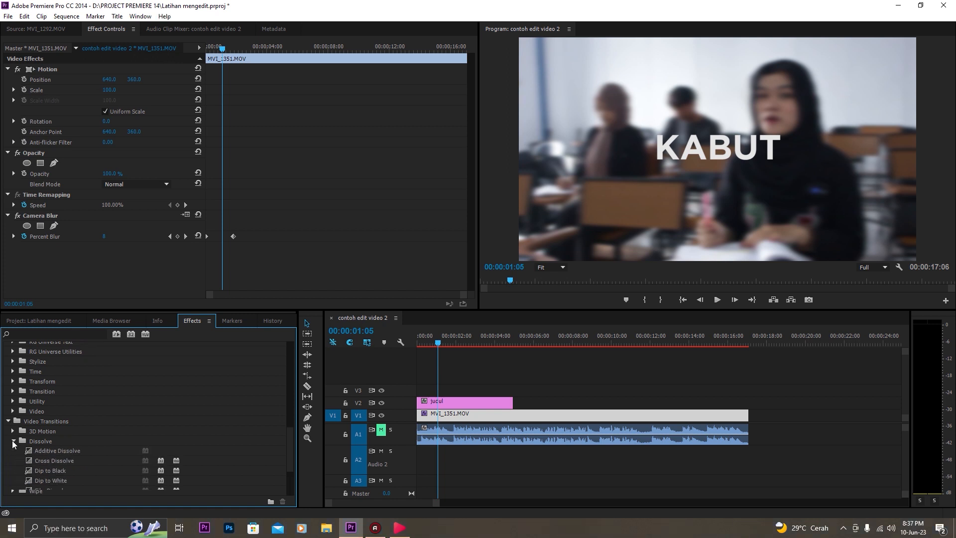
{"action": "scroll", "coordinate": [27, 441], "scroll_direction": "down", "scroll_amount": 3}
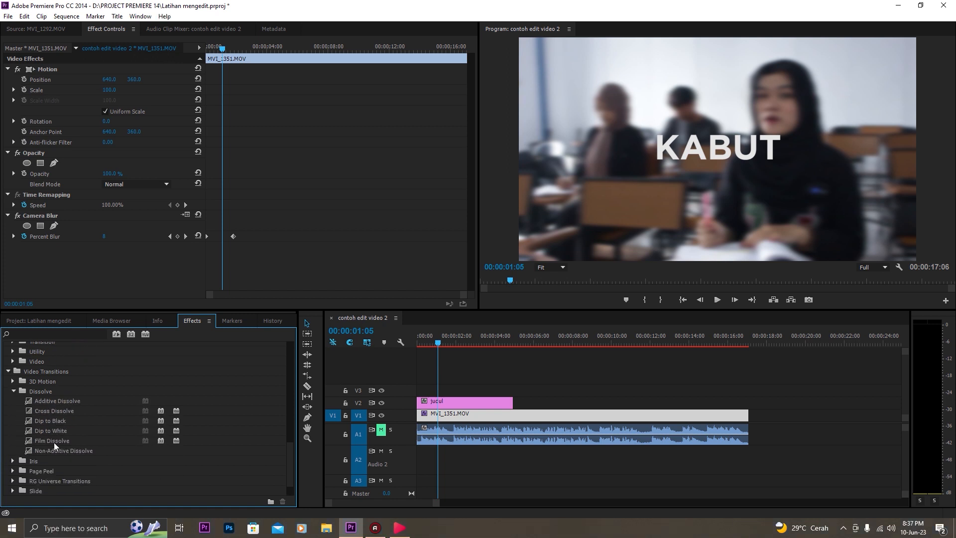
{"action": "mouse_move", "coordinate": [55, 443]}
{"action": "left_mouse_down"}
{"action": "mouse_move", "coordinate": [309, 440]}
{"action": "mouse_move", "coordinate": [397, 428]}
{"action": "mouse_move", "coordinate": [427, 409]}
{"action": "mouse_move", "coordinate": [420, 404]}
{"action": "left_mouse_up"}
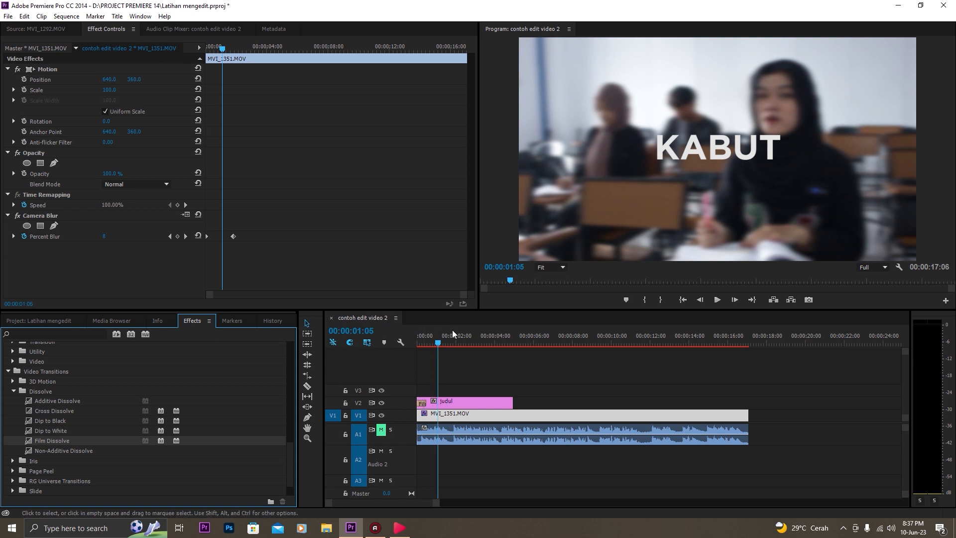
Play the sequence from the start to check the title's fade-in, stopping at 00:00:03:00
{"action": "left_click", "coordinate": [440, 335]}
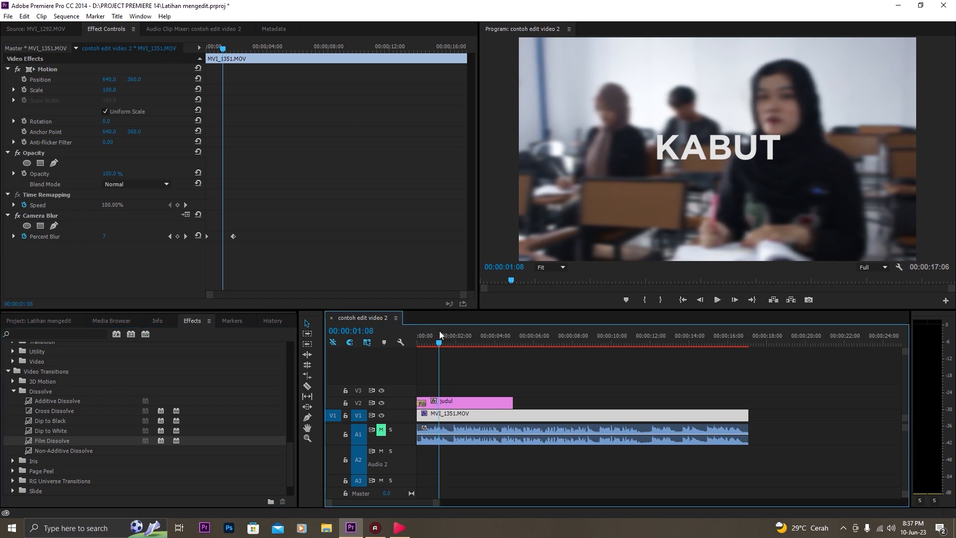
{"action": "left_click_drag", "start_coordinate": [436, 333], "coordinate": [397, 342]}
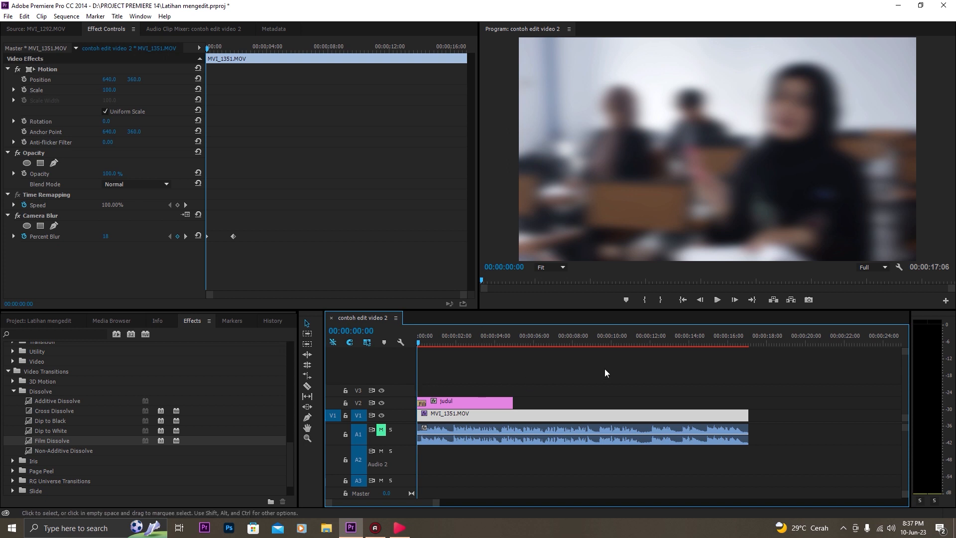
{"action": "key", "text": "space"}
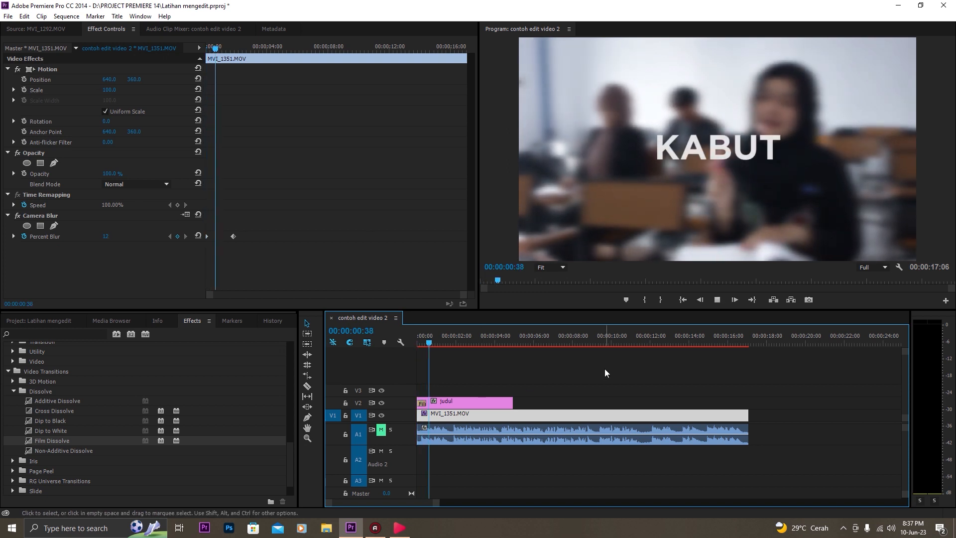
{"action": "key", "text": "space"}
Lengthen the Film Dissolve at the start of the judul title to 00:00:01:24 and play the sequence from the start to 00:00:05:23
{"action": "left_click_drag", "start_coordinate": [417, 397], "coordinate": [422, 398]}
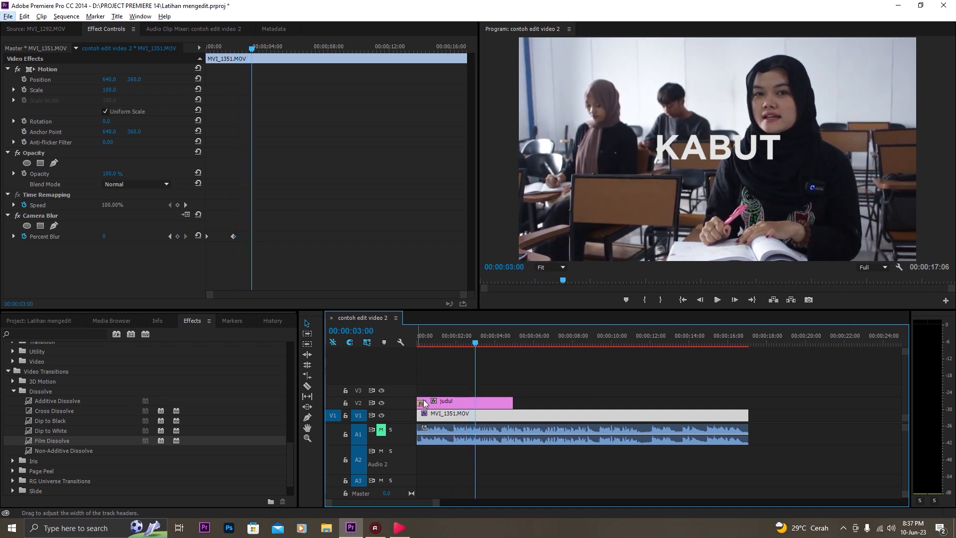
{"action": "left_click_drag", "start_coordinate": [437, 334], "coordinate": [407, 341]}
{"action": "key", "text": "="}
{"action": "scroll", "coordinate": [433, 377], "scroll_direction": "up", "scroll_amount": 2}
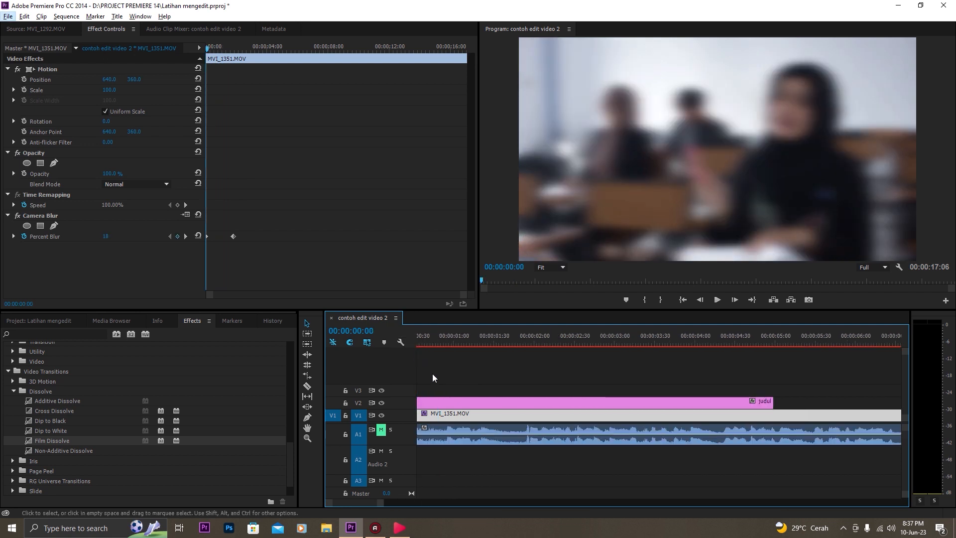
{"action": "left_click_drag", "start_coordinate": [377, 503], "coordinate": [467, 499]}
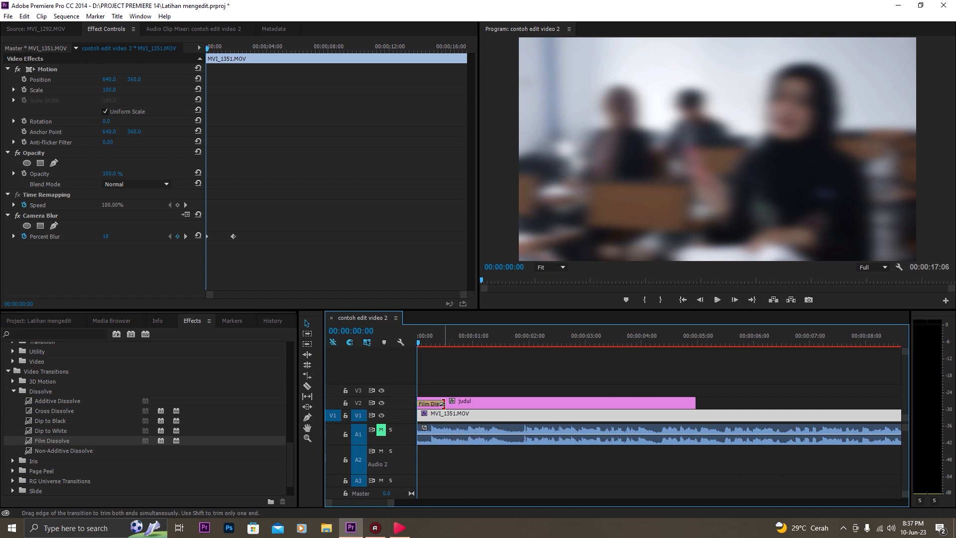
{"action": "left_click_drag", "start_coordinate": [444, 403], "coordinate": [495, 403]}
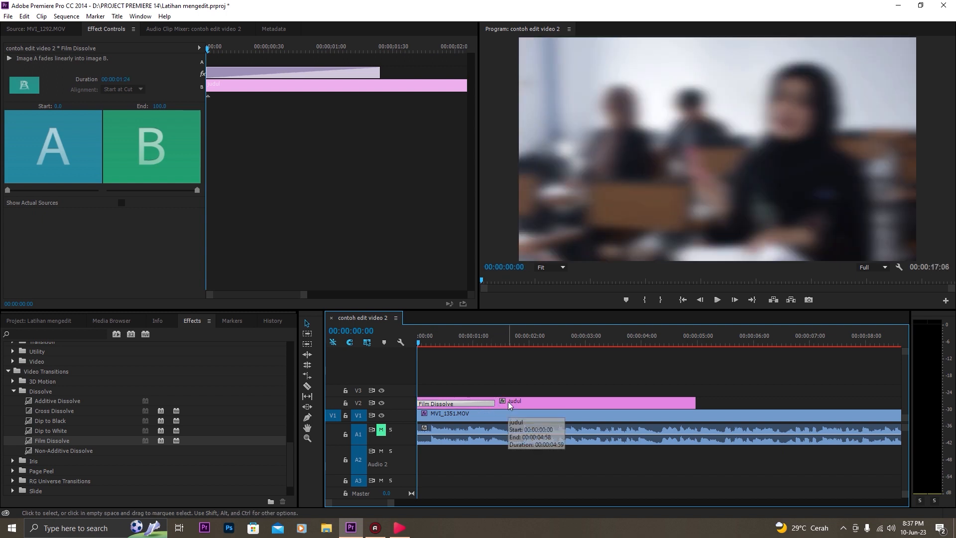
{"action": "key", "text": "space"}
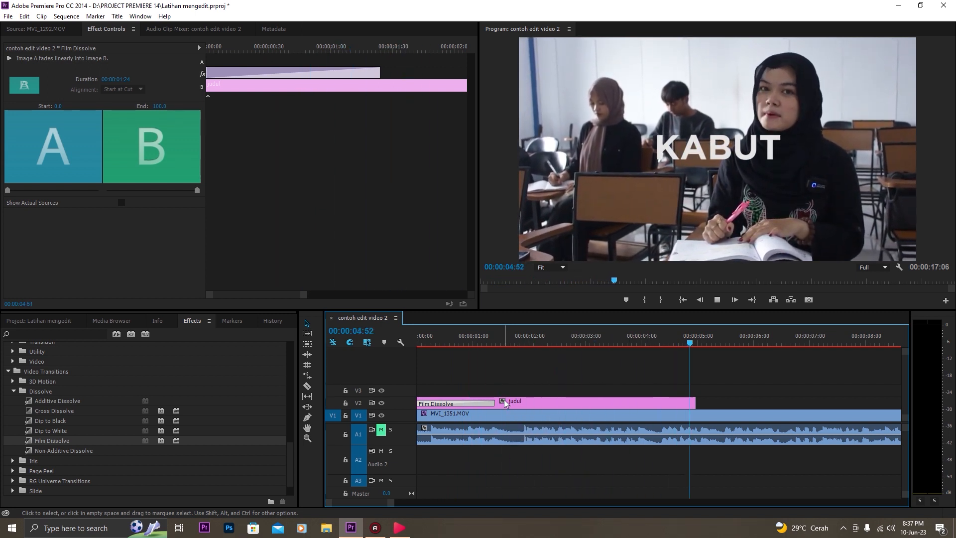
{"action": "key", "text": "space"}
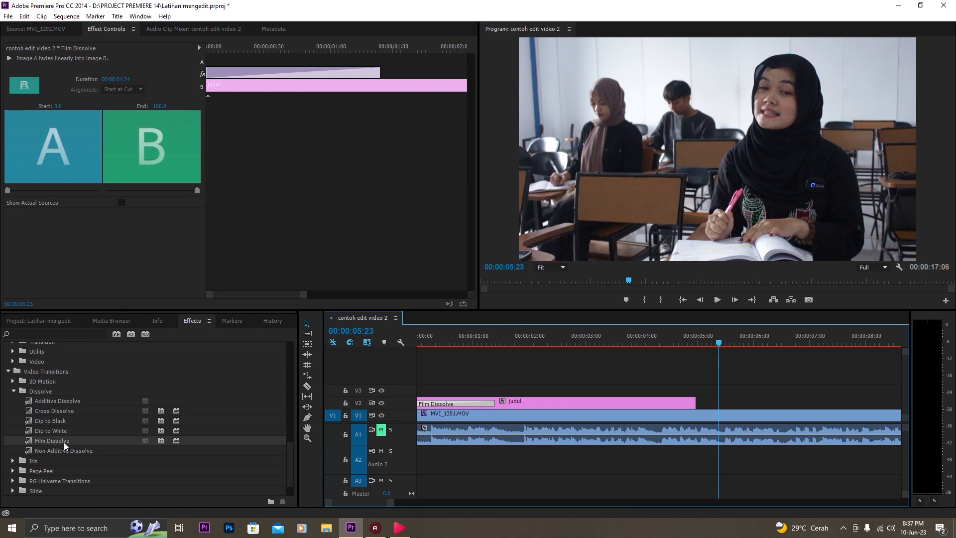
Apply Film Dissolve to the end of the judul title on V2 and play the sequence from the start to 00:00:06:17
{"action": "left_click_drag", "start_coordinate": [65, 441], "coordinate": [73, 441]}
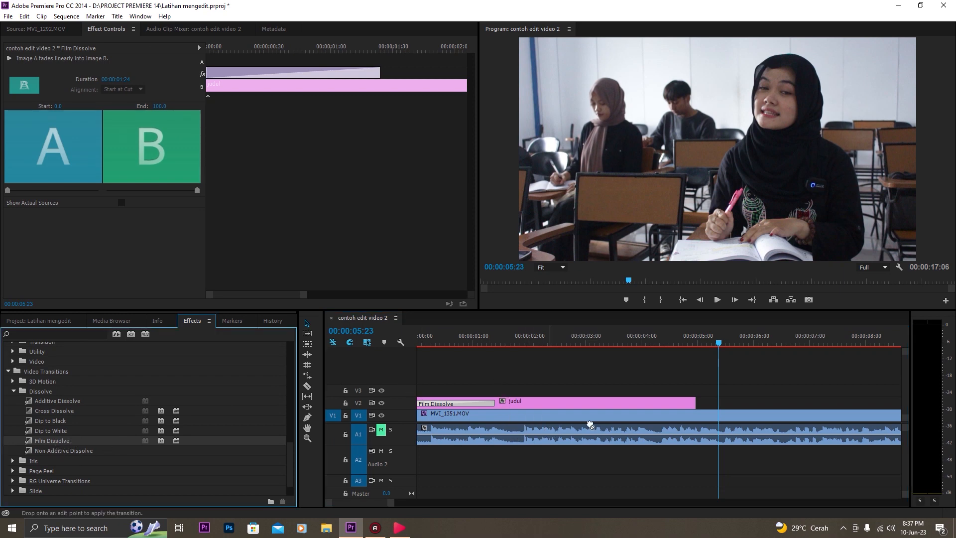
{"action": "left_click_drag", "start_coordinate": [589, 425], "coordinate": [695, 408]}
{"action": "left_click", "coordinate": [668, 343]}
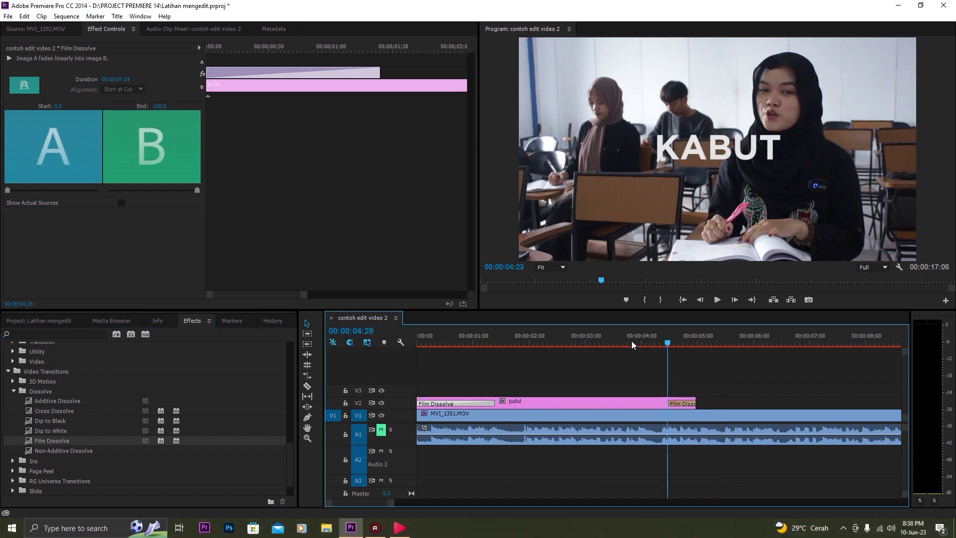
{"action": "left_click_drag", "start_coordinate": [632, 342], "coordinate": [415, 370]}
{"action": "key", "text": "space"}
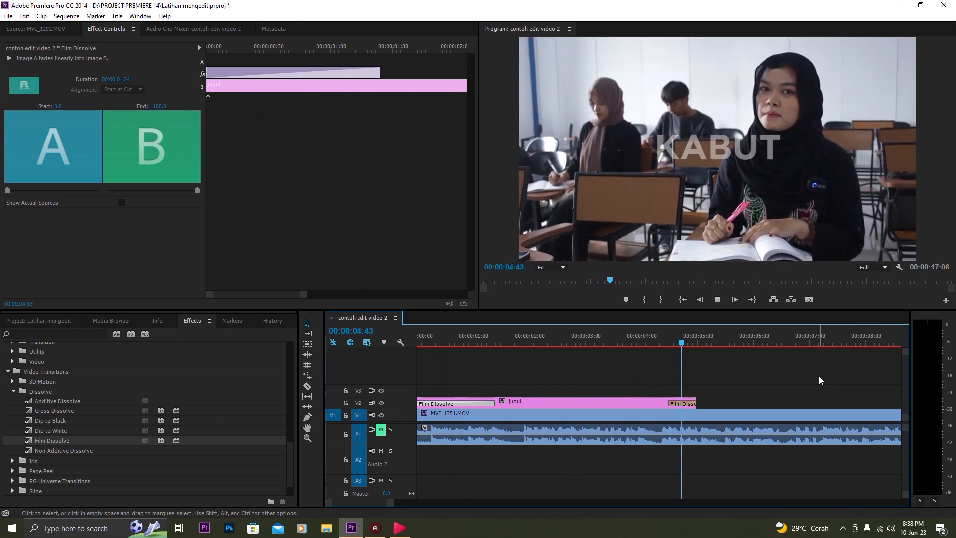
{"action": "key", "text": "space"}
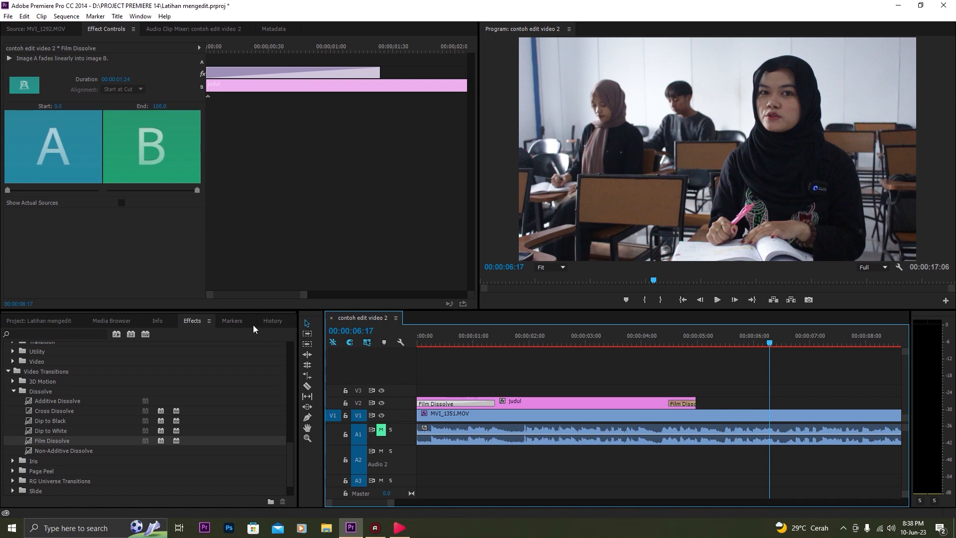
Deselect the transition and select the MVI_1351.MOV clip on V1 to show its effect settings
{"action": "left_click", "coordinate": [457, 363]}
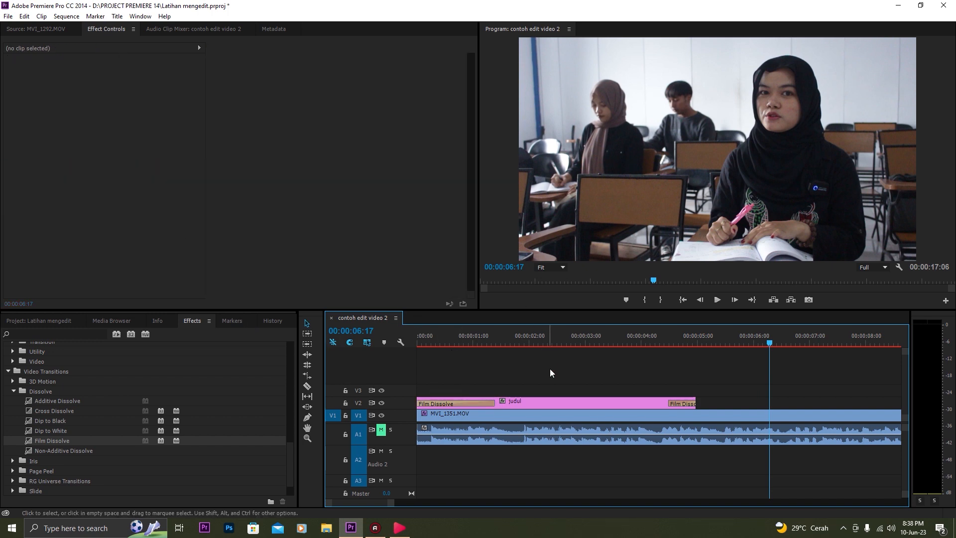
{"action": "left_click", "coordinate": [550, 418]}
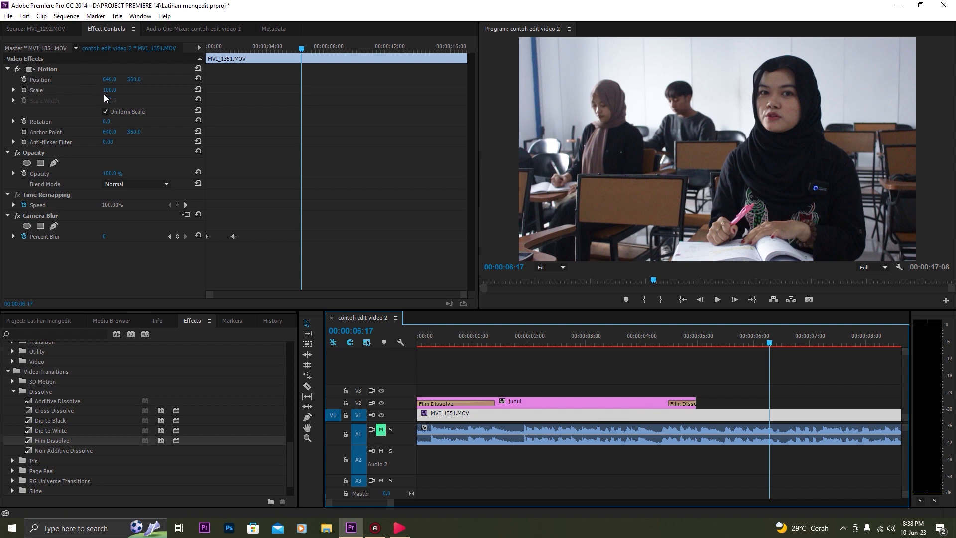